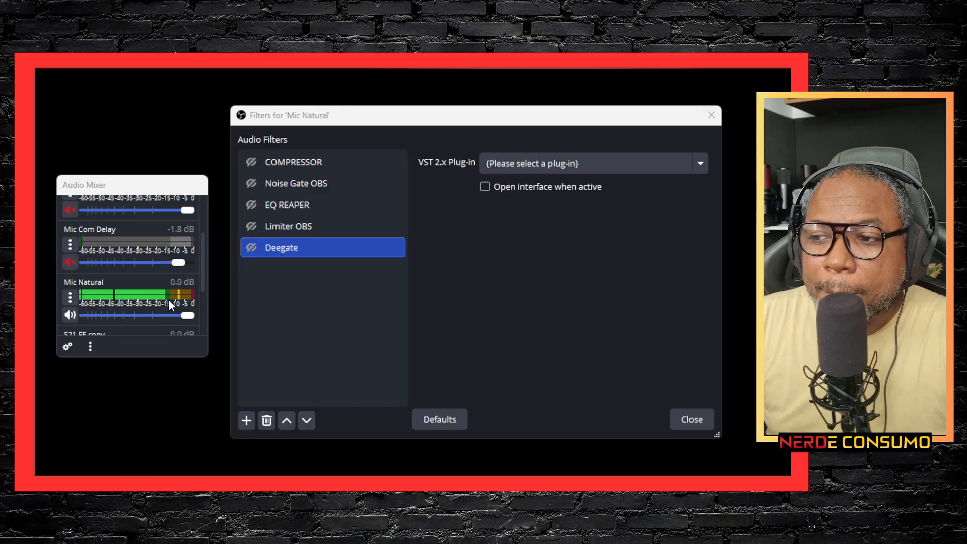
Step: Remove the Deegate filter from the Mic Natural source and confirm the removal
right_click(283, 246)
click(325, 321)
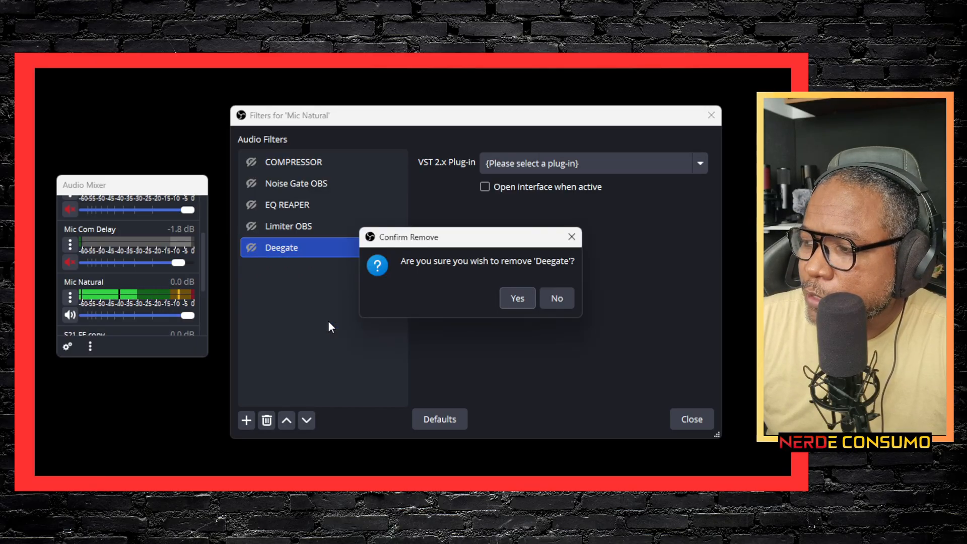
click(515, 298)
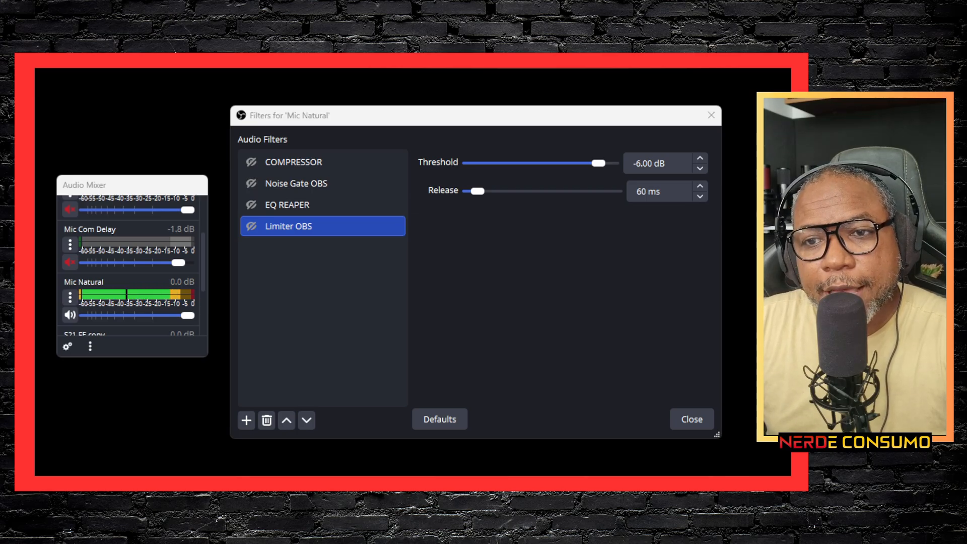
Step: Switch to SteelSeries Sonar and turn on ClearCast AI Noise Cancellation for the mic
drag(715, 89, 690, 94)
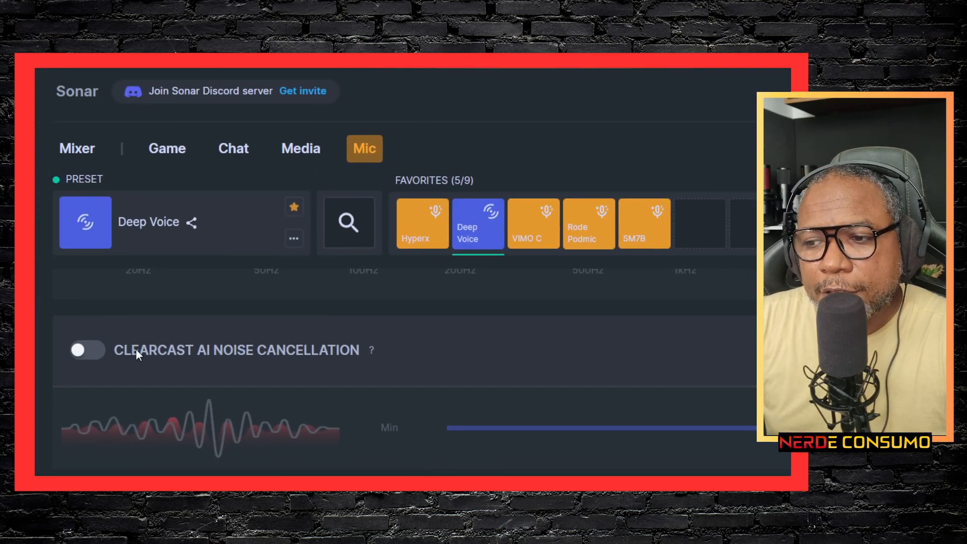
click(88, 355)
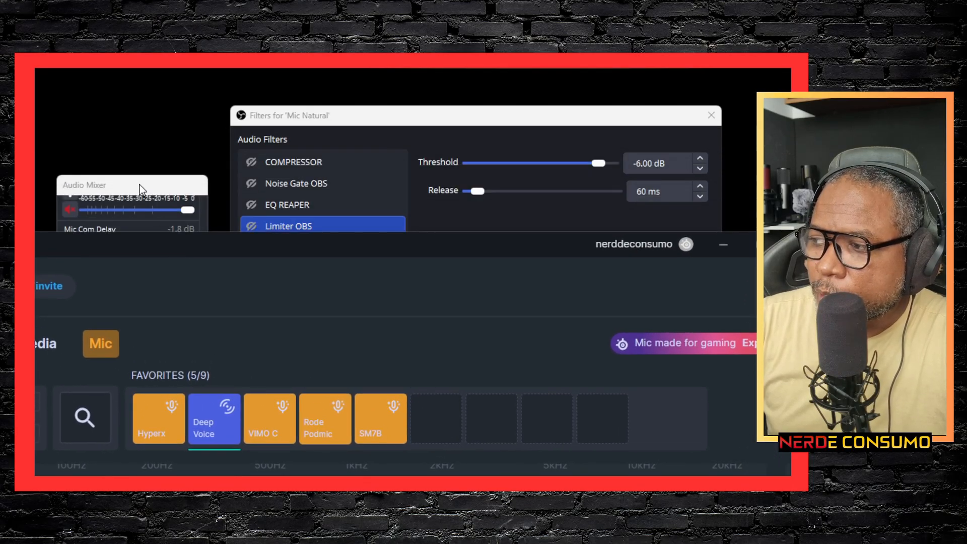
Step: Arrange the Sonar and Audio Mixer windows so the noise cancellation slider and the Mic Natural meter are visible together
drag(139, 185, 210, 128)
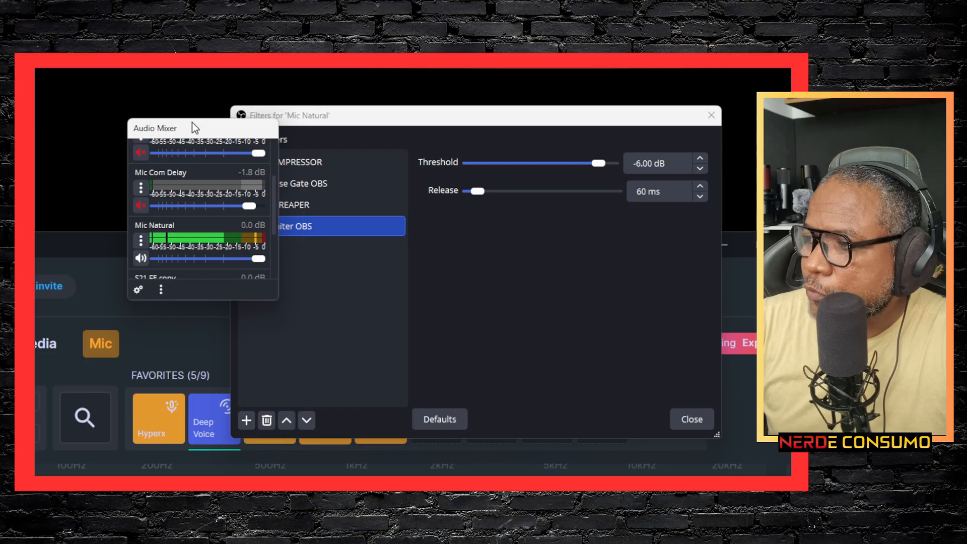
drag(190, 126, 55, 67)
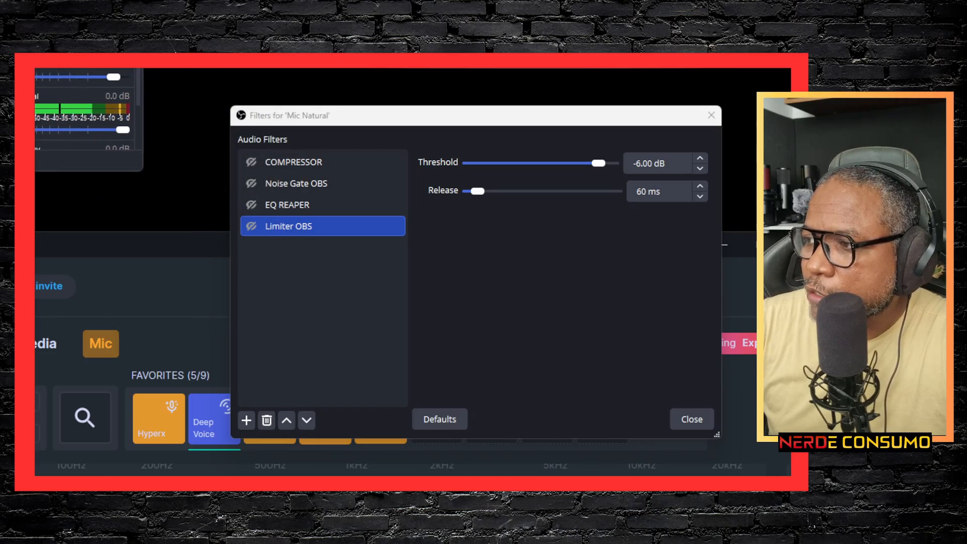
drag(168, 243, 234, 69)
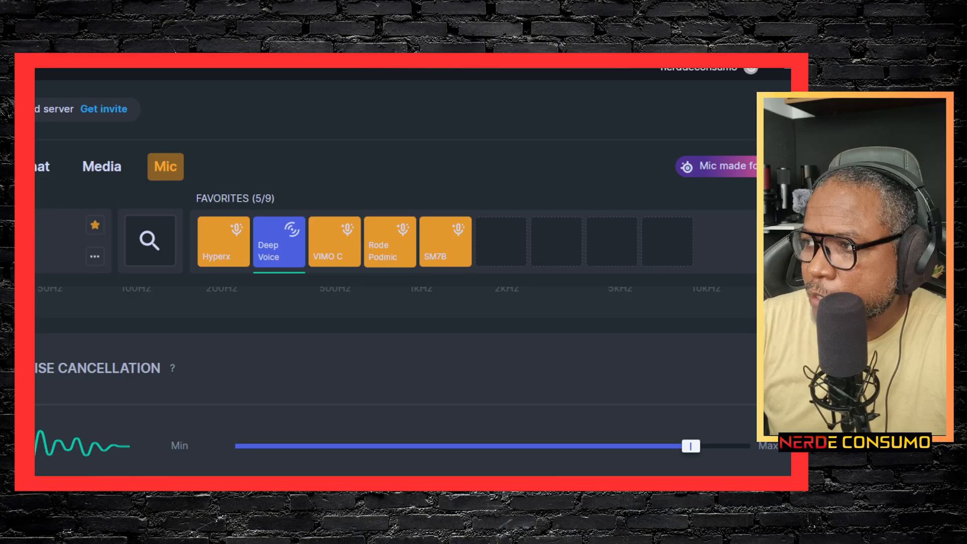
drag(60, 68, 672, 80)
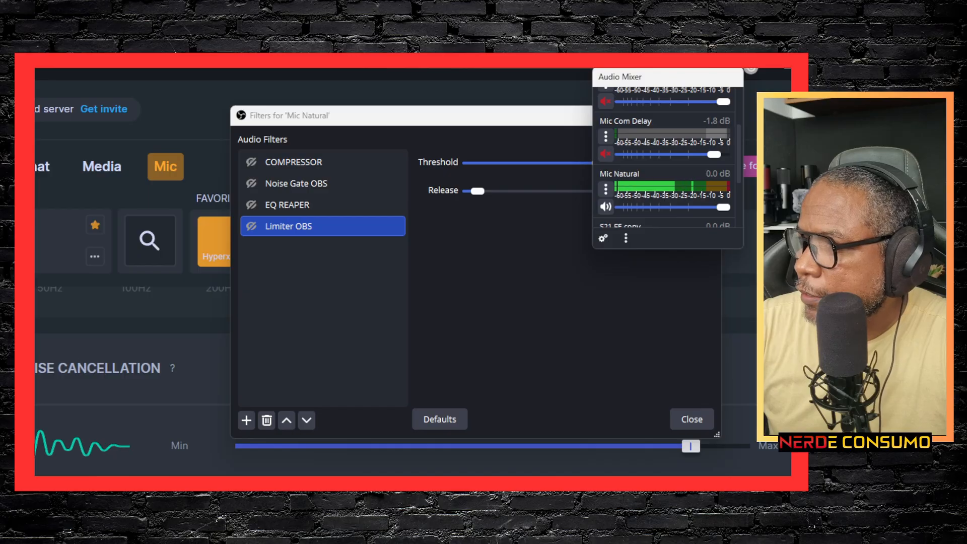
drag(490, 71, 201, 5)
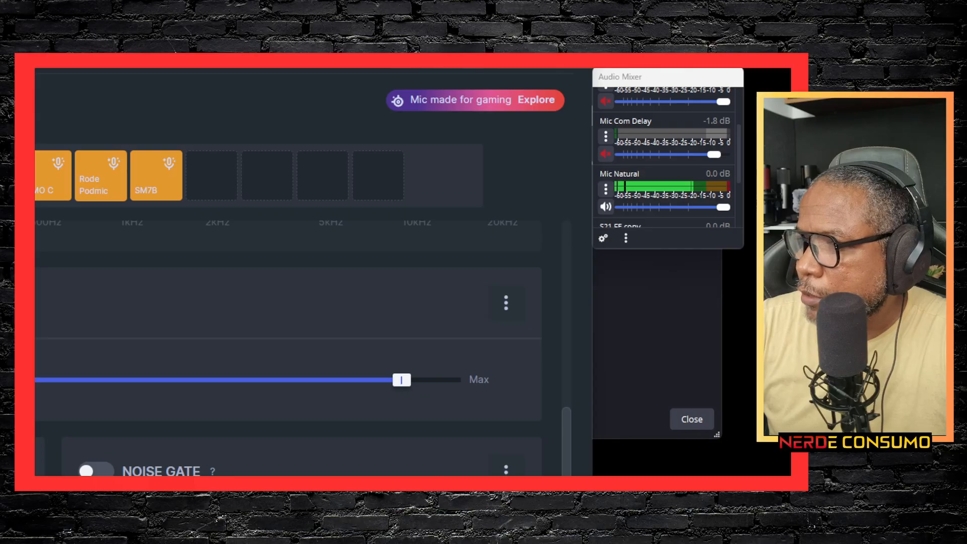
click(656, 343)
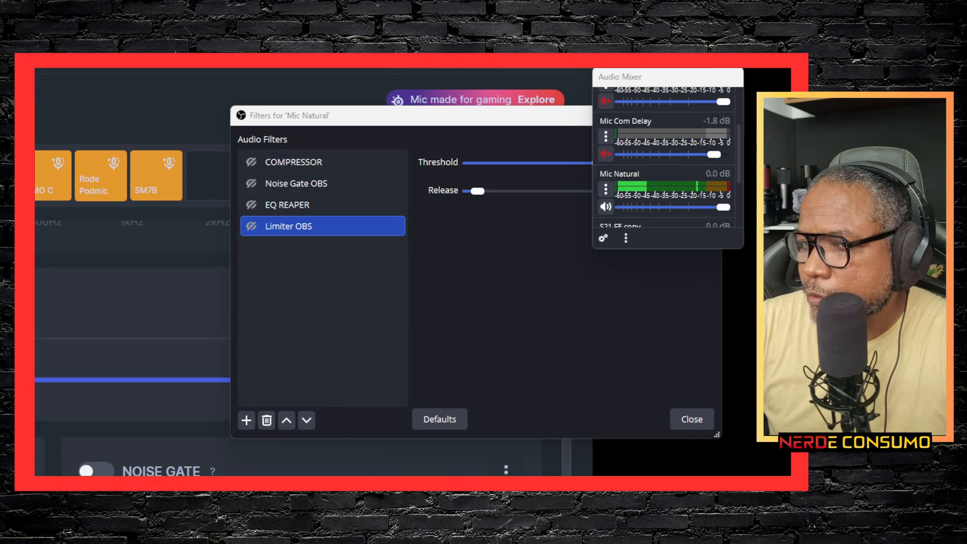
key(alt+Tab)
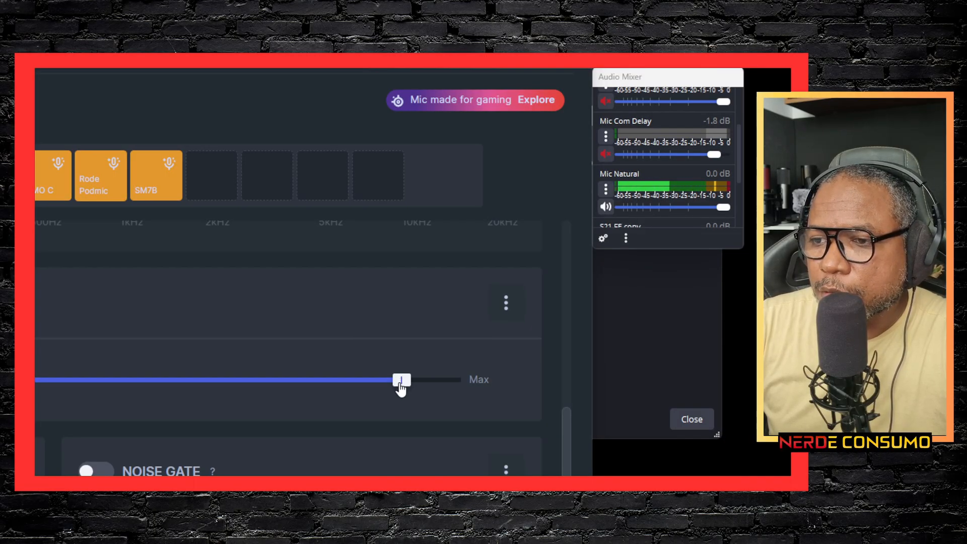
Step: Test the ClearCast noise cancellation level at minimum and at 52, and set it to about two-thirds of its range
drag(402, 389, 154, 370)
drag(95, 367, 35, 380)
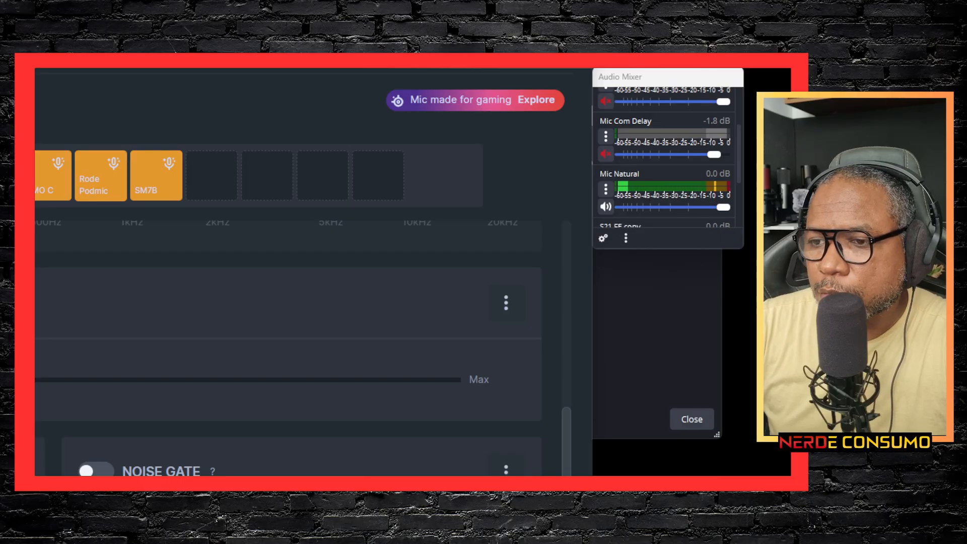
drag(36, 380, 210, 381)
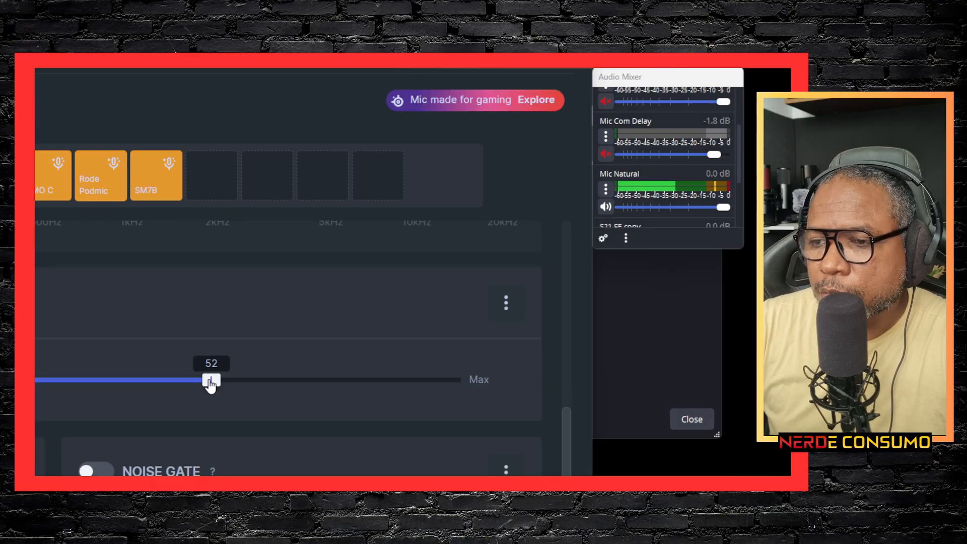
drag(210, 382, 211, 381)
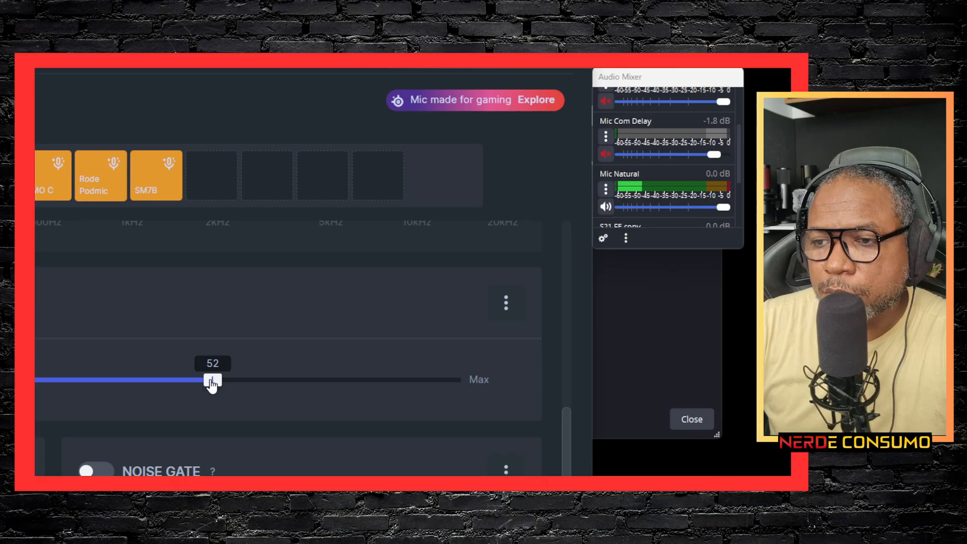
drag(211, 382, 300, 383)
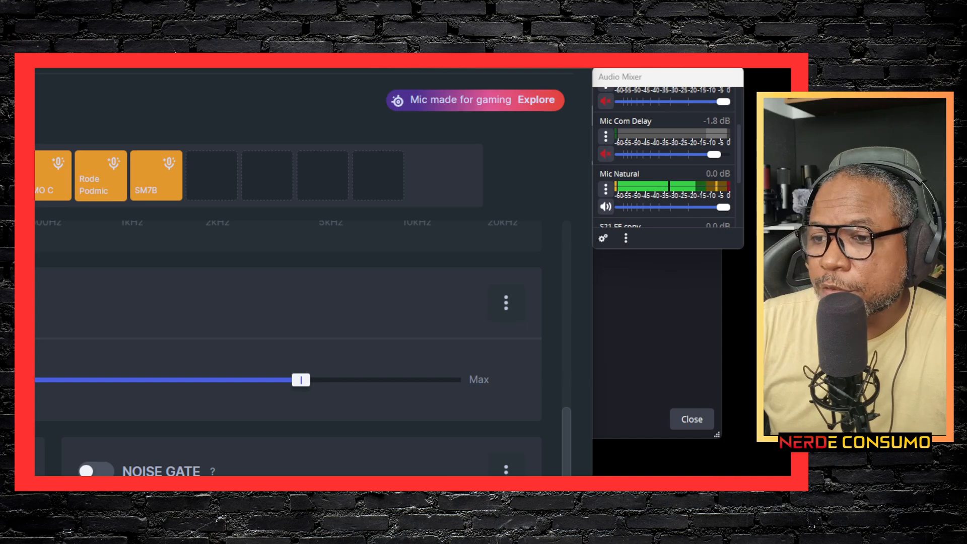
Step: Put the Sonar window away and place the Audio Mixer beside the OBS filters window without covering it
click(534, 63)
click(680, 82)
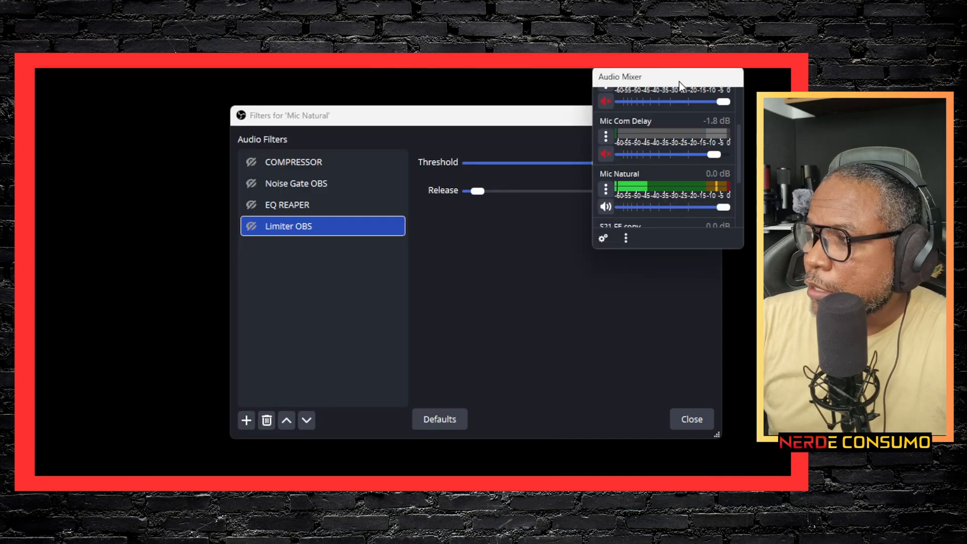
drag(679, 82, 155, 151)
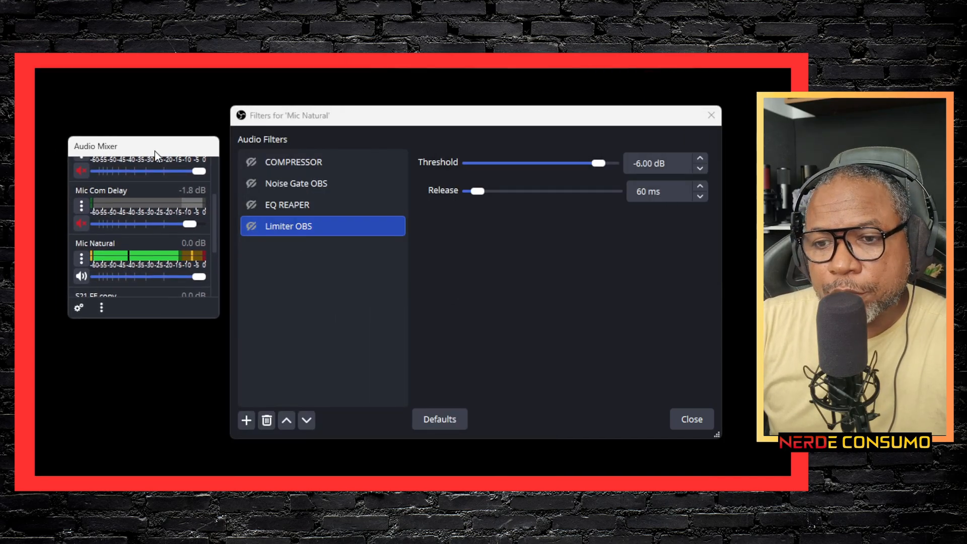
Step: Add a VST 2.x Plug-in filter to Mic Natural under its default name and look through the available plug-ins for MJUCjr
click(292, 166)
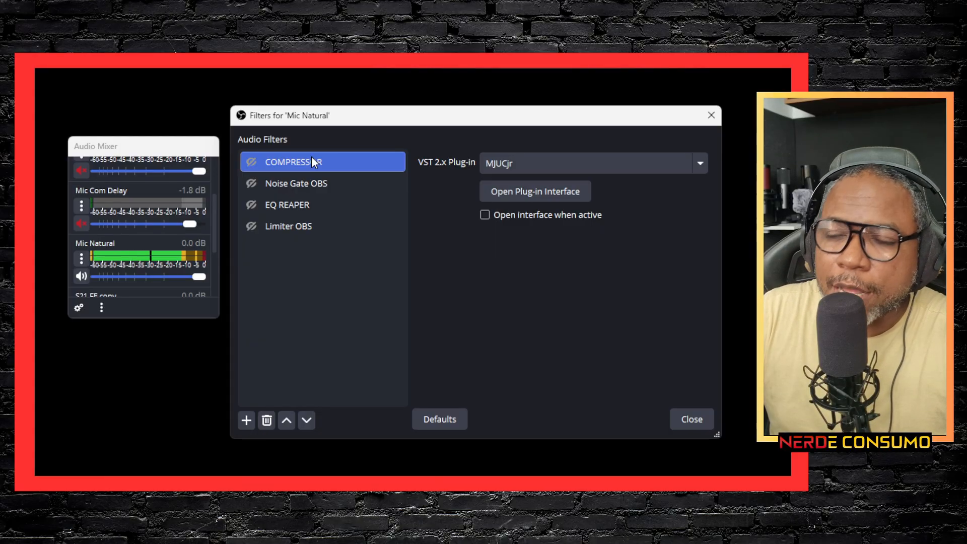
click(249, 421)
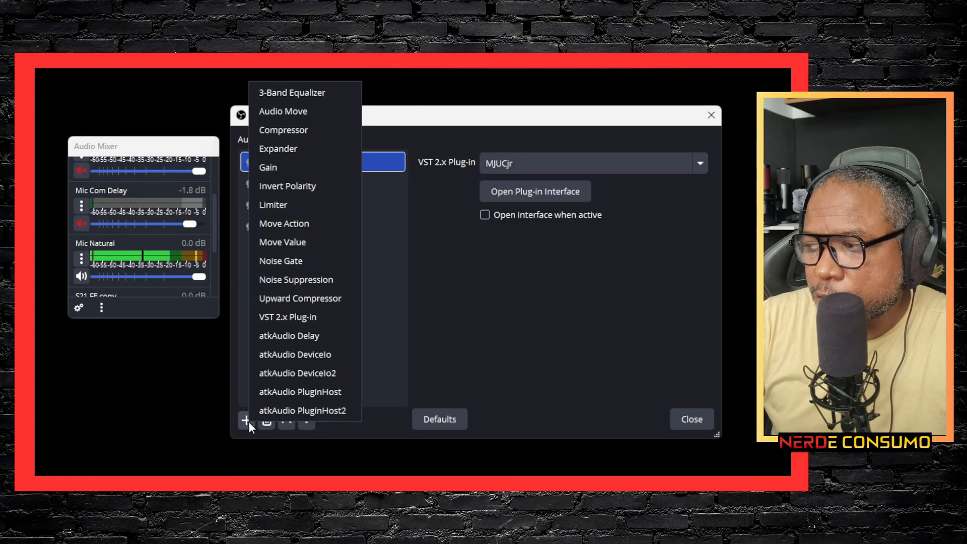
click(278, 318)
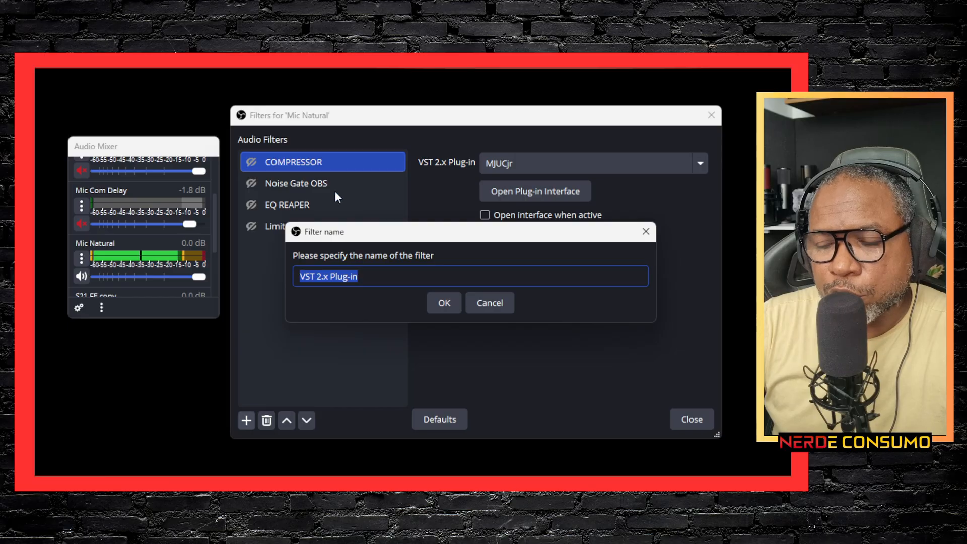
click(440, 302)
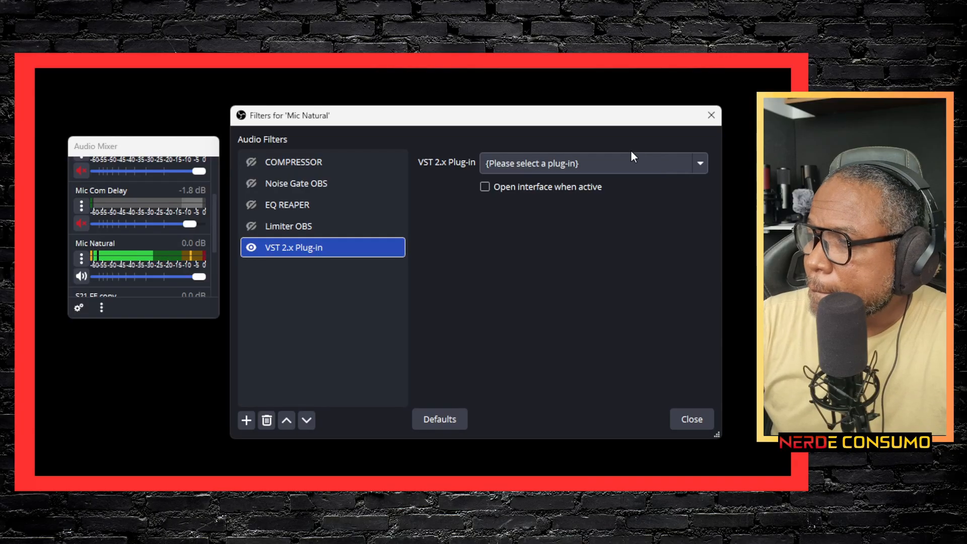
click(606, 162)
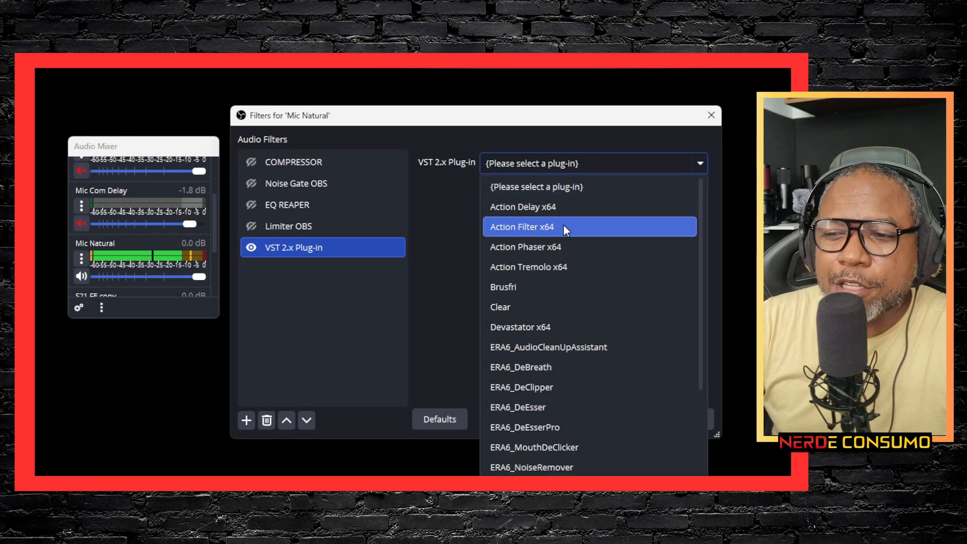
scroll(562, 230, down, 7)
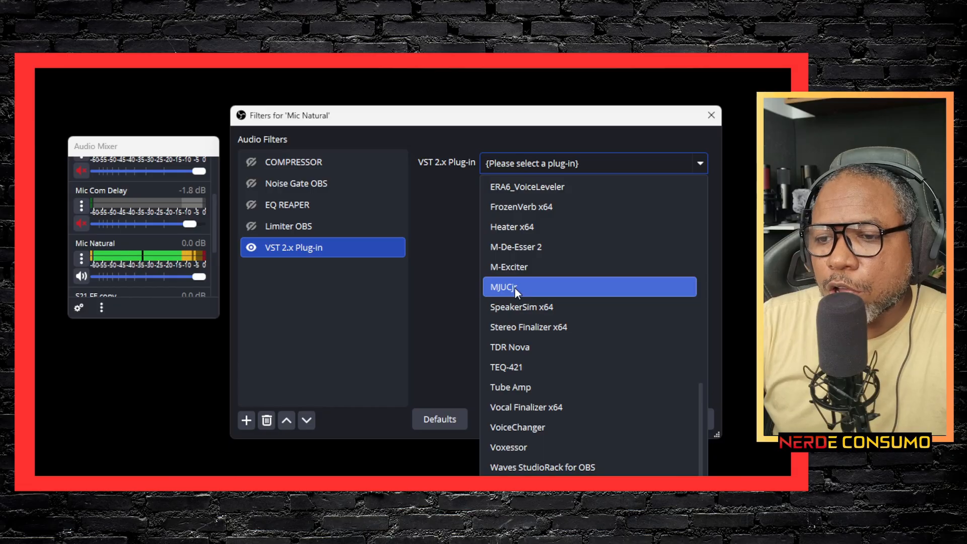
click(389, 264)
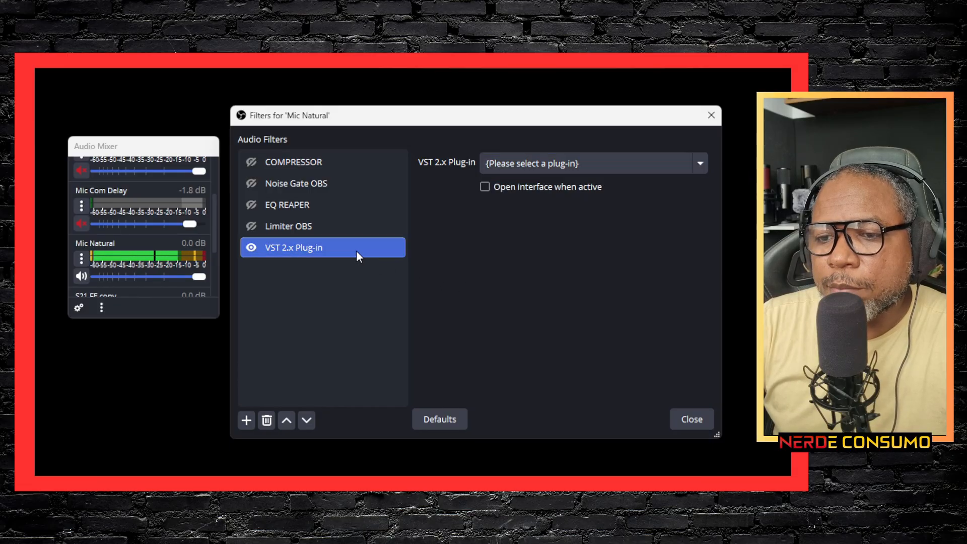
Step: Remove the newly added VST 2.x Plug-in filter from Mic Natural
right_click(319, 245)
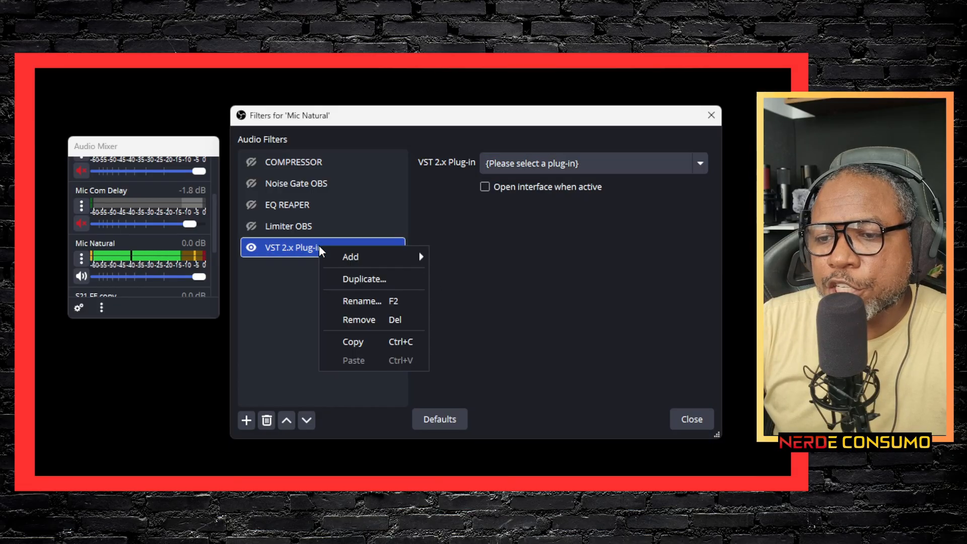
click(353, 319)
click(507, 297)
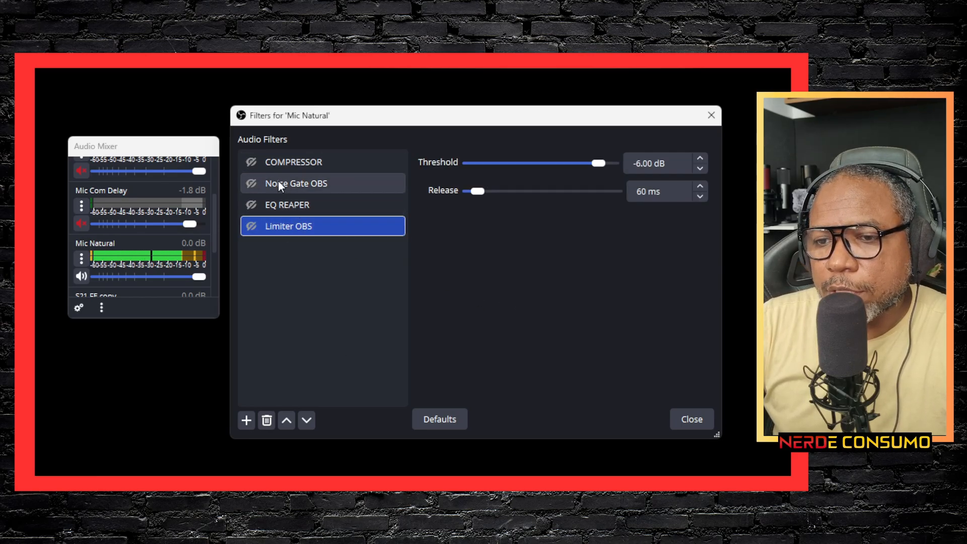
Step: Review the COMPRESSOR filter's settings in the MJUCjr plug-in interface and enable the filter
click(285, 160)
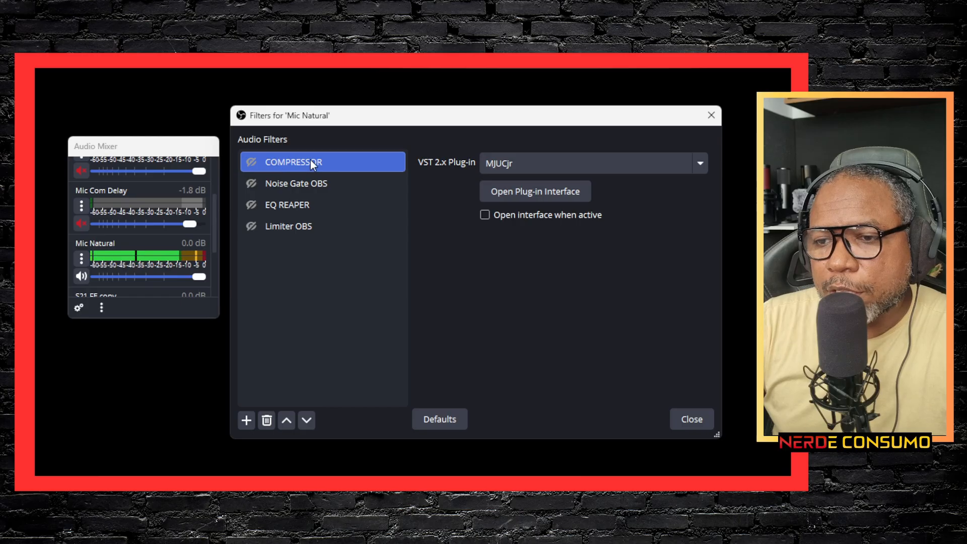
click(509, 189)
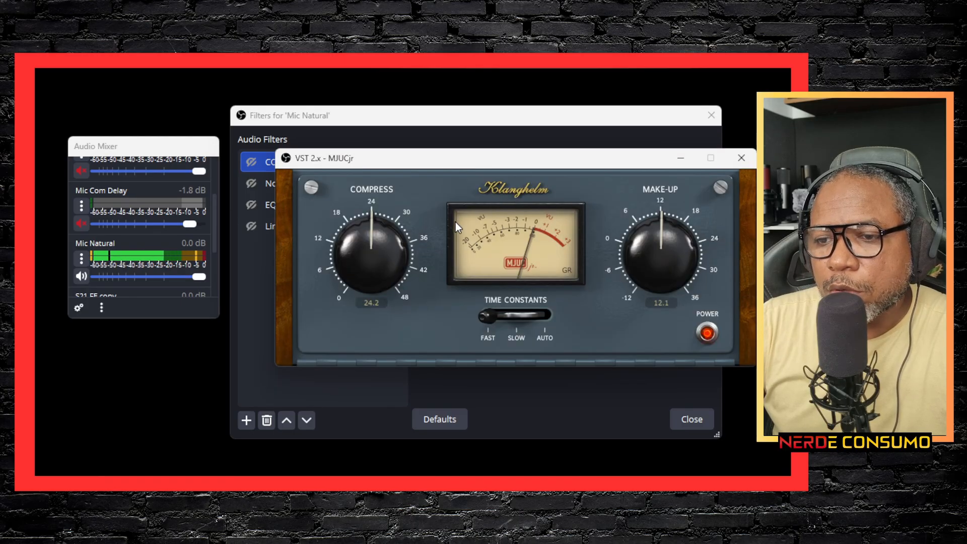
drag(486, 162, 440, 225)
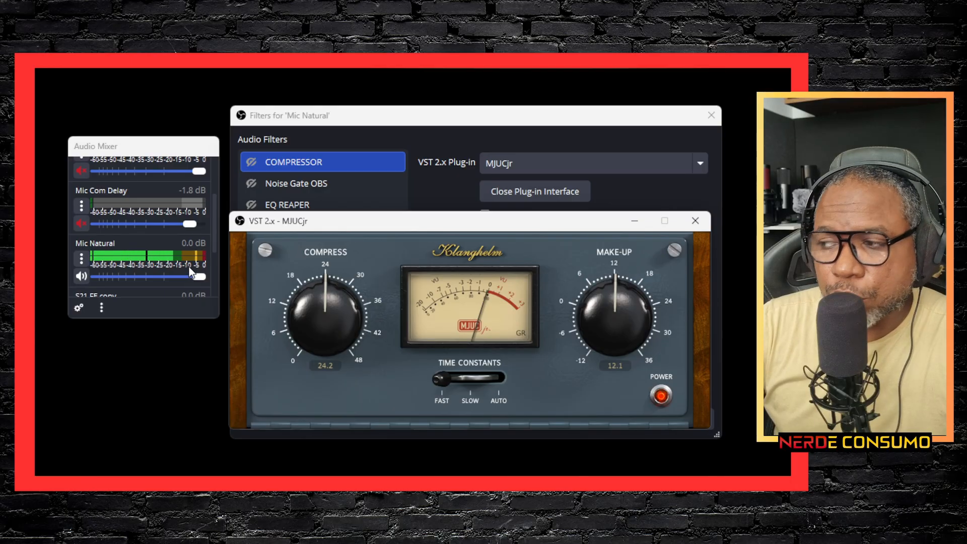
click(251, 161)
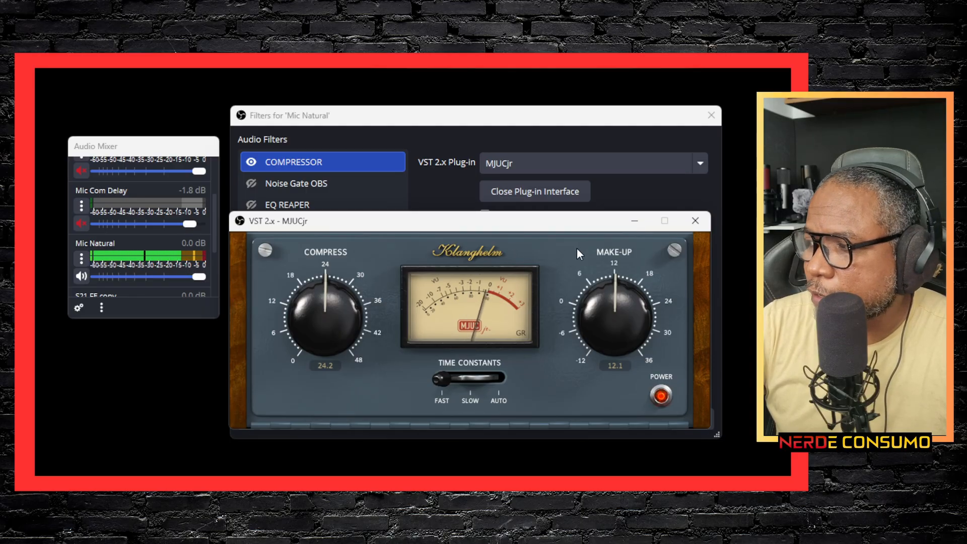
click(514, 190)
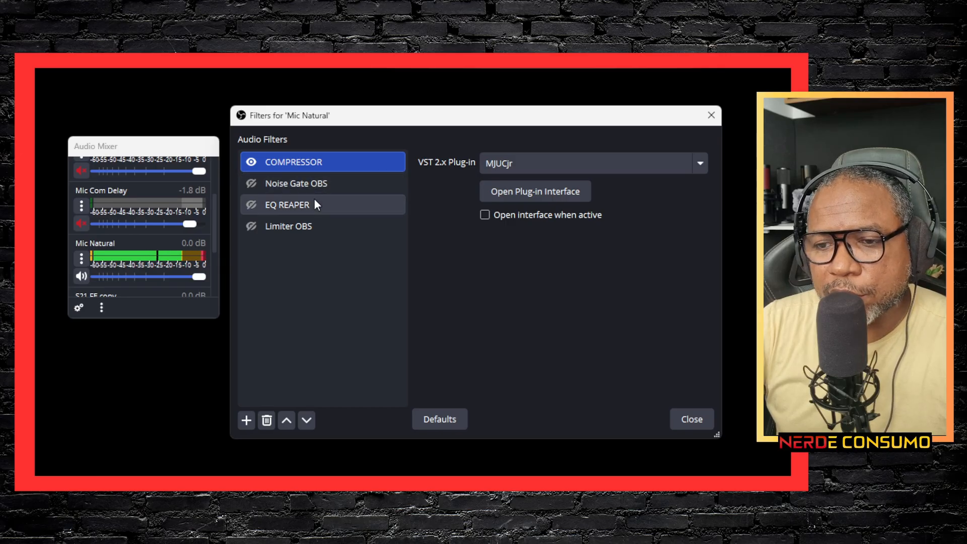
Step: Check the list of filter types that can be added and examine the Noise Gate OBS filter's settings, including Attack Time
click(247, 421)
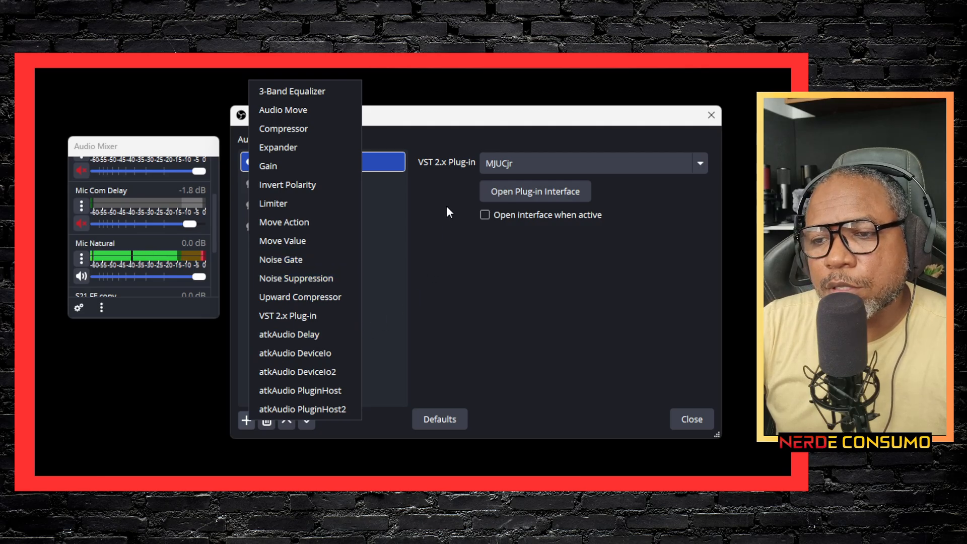
click(409, 114)
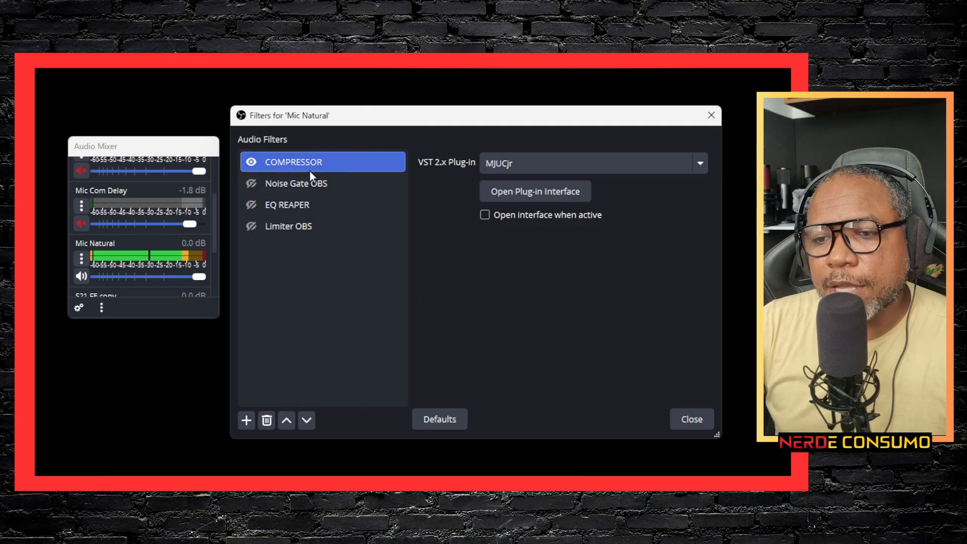
click(295, 191)
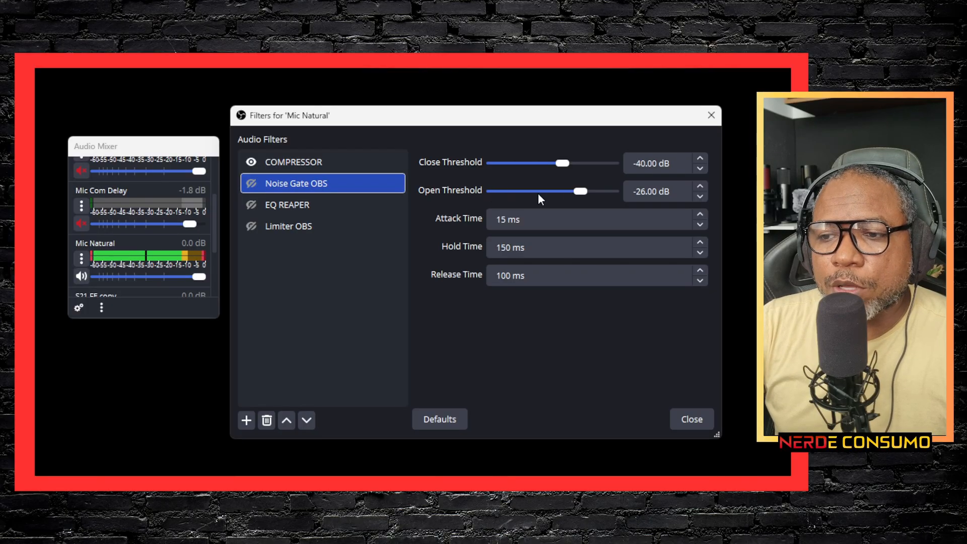
click(504, 218)
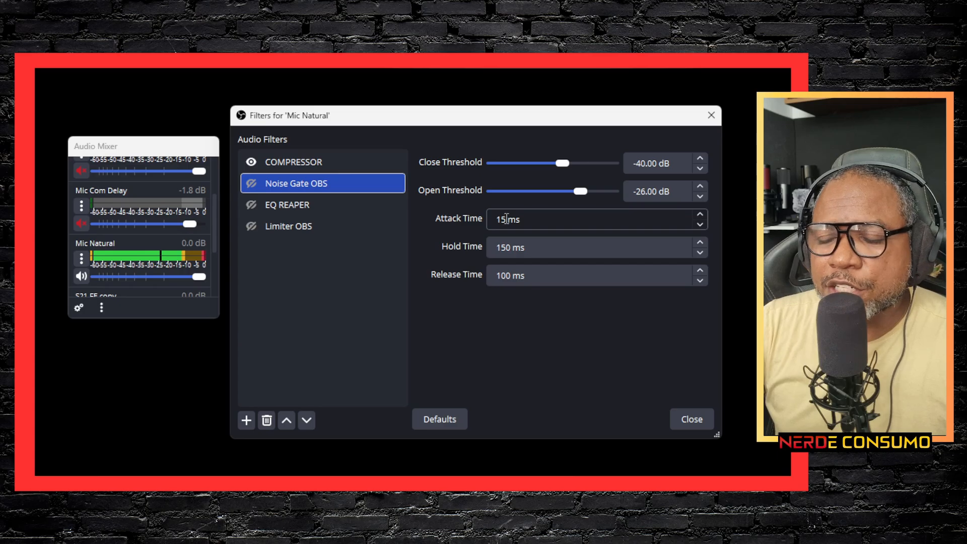
Step: Enable the Noise Gate OBS filter on Mic Natural and set its Attack Time to 20 ms
click(524, 255)
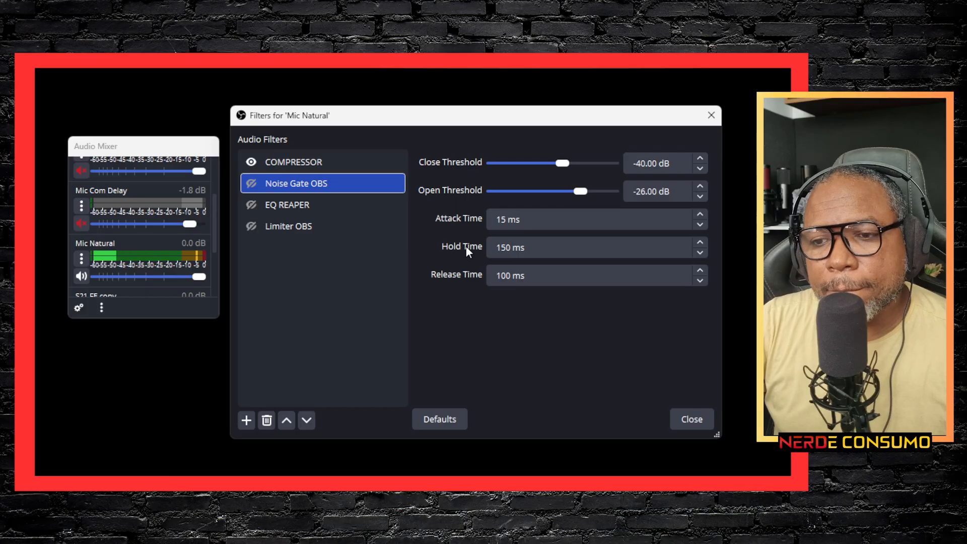
click(251, 183)
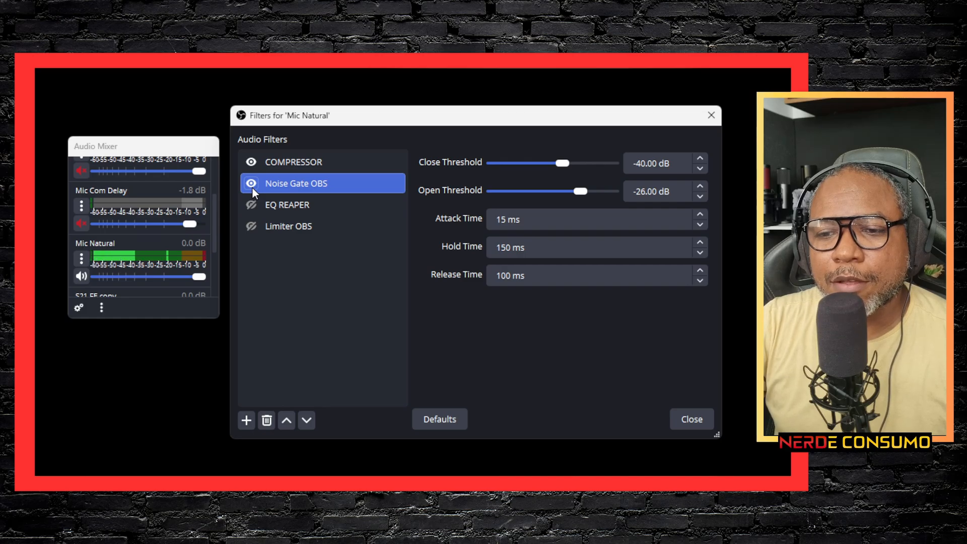
click(497, 222)
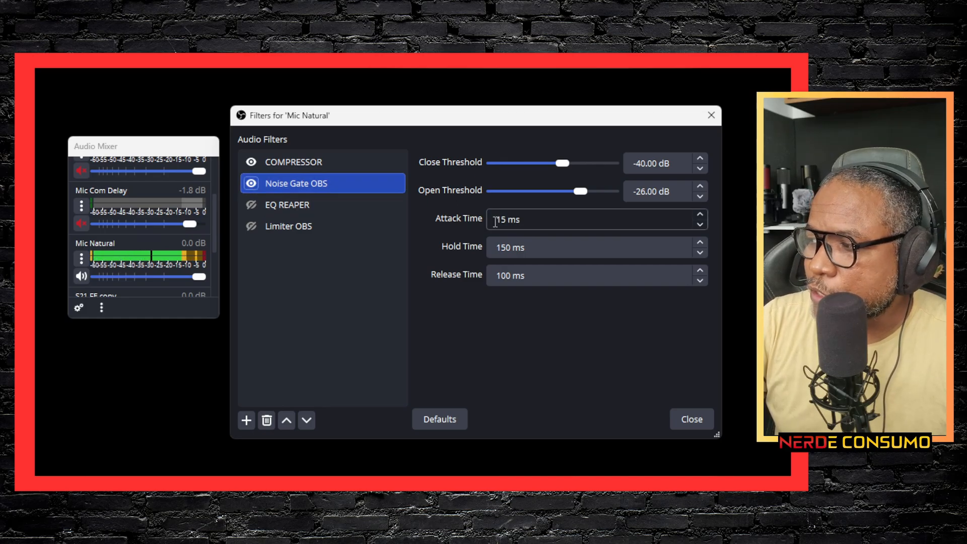
drag(497, 222, 507, 220)
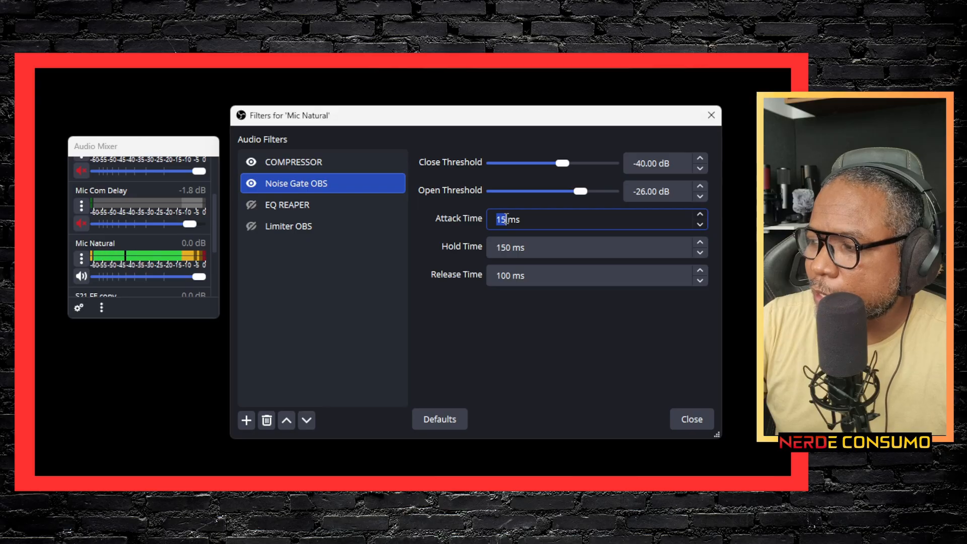
text(20)
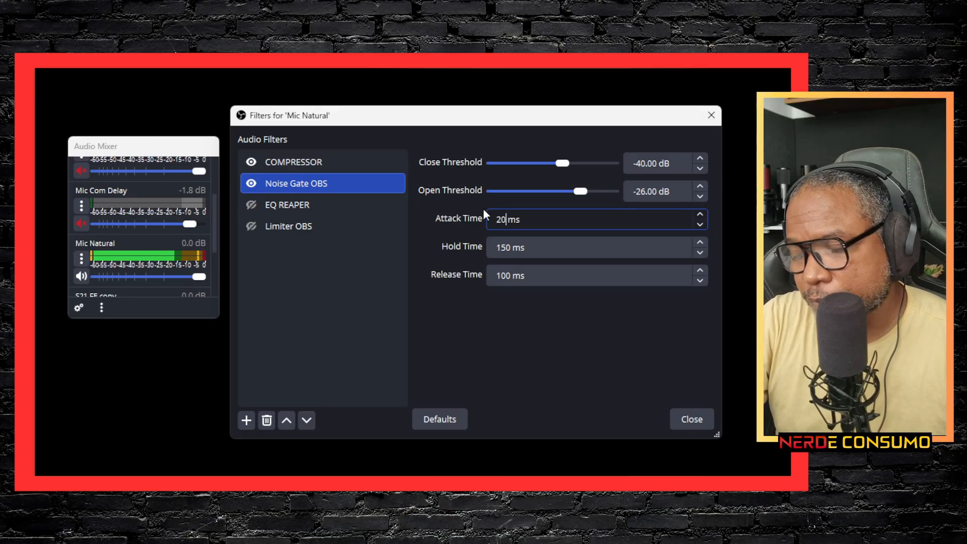
click(575, 344)
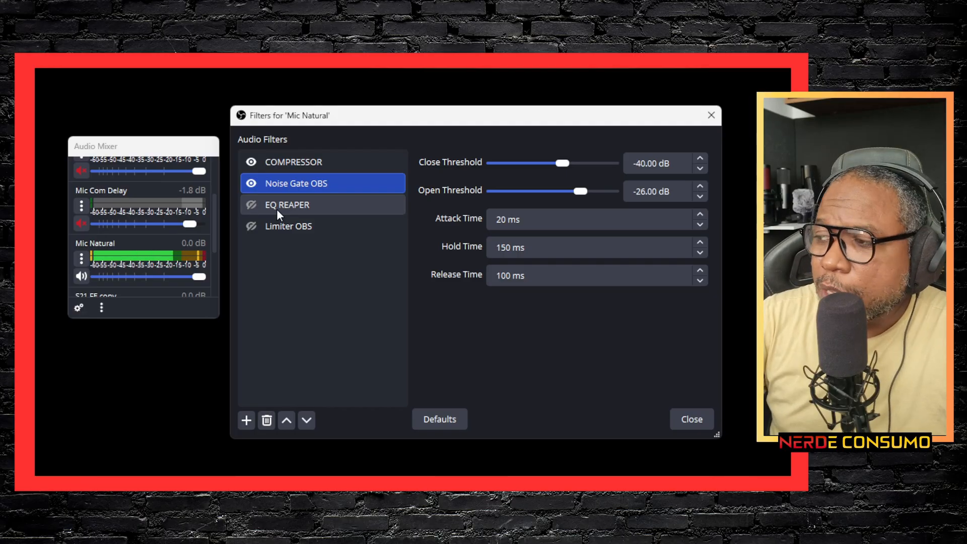
Step: Add another VST 2.x Plug-in filter to Mic Natural with the default name and browse the full list of selectable plug-ins
click(246, 421)
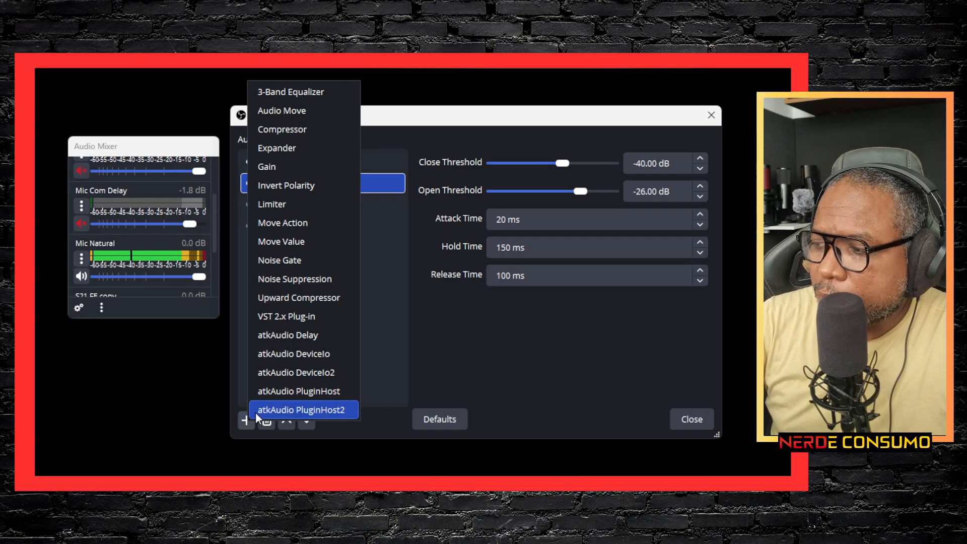
click(274, 315)
click(441, 303)
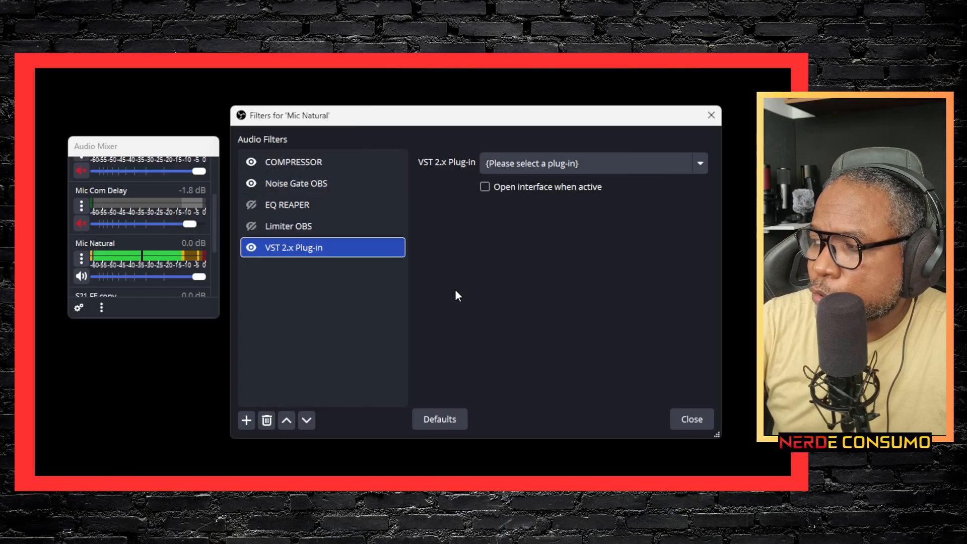
click(547, 164)
scroll(569, 397, down, 10)
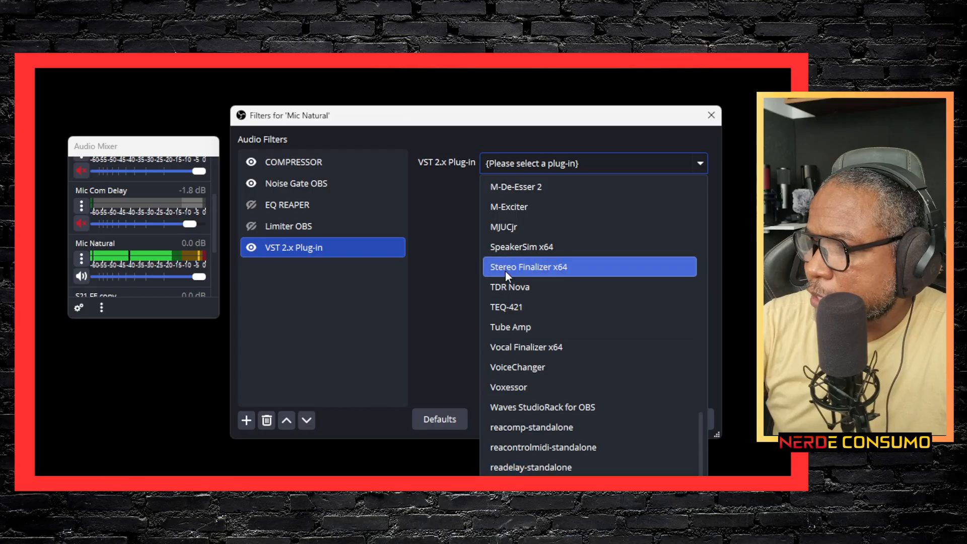
click(466, 123)
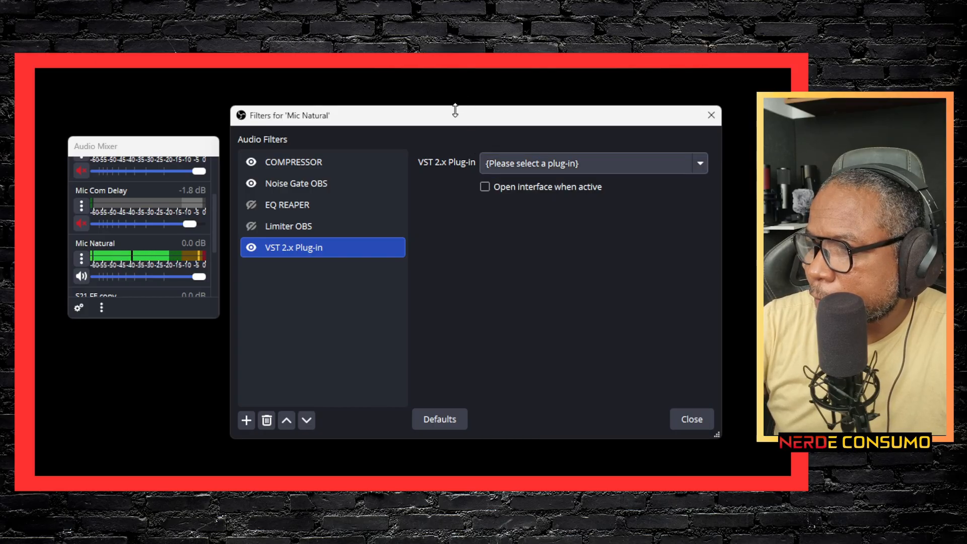
drag(453, 112, 459, 25)
click(513, 79)
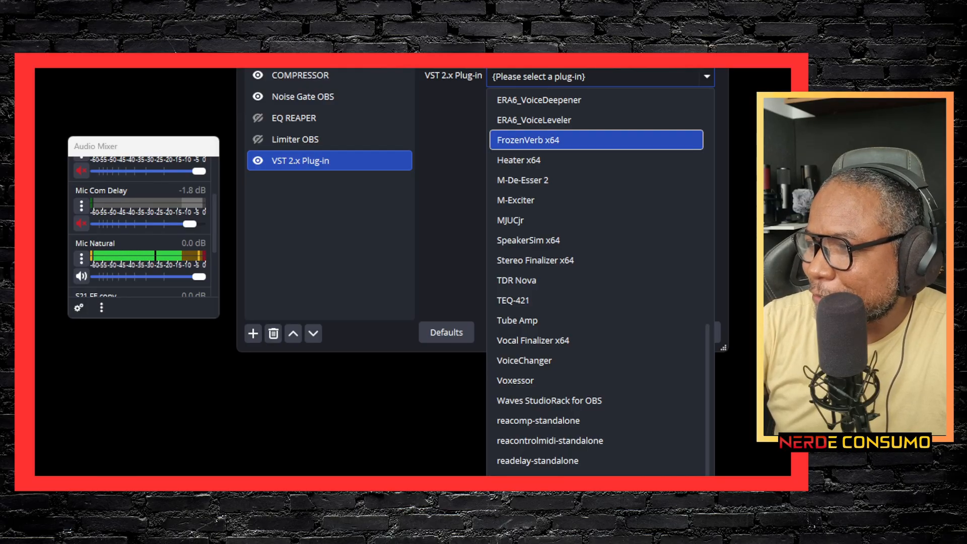
key(Escape)
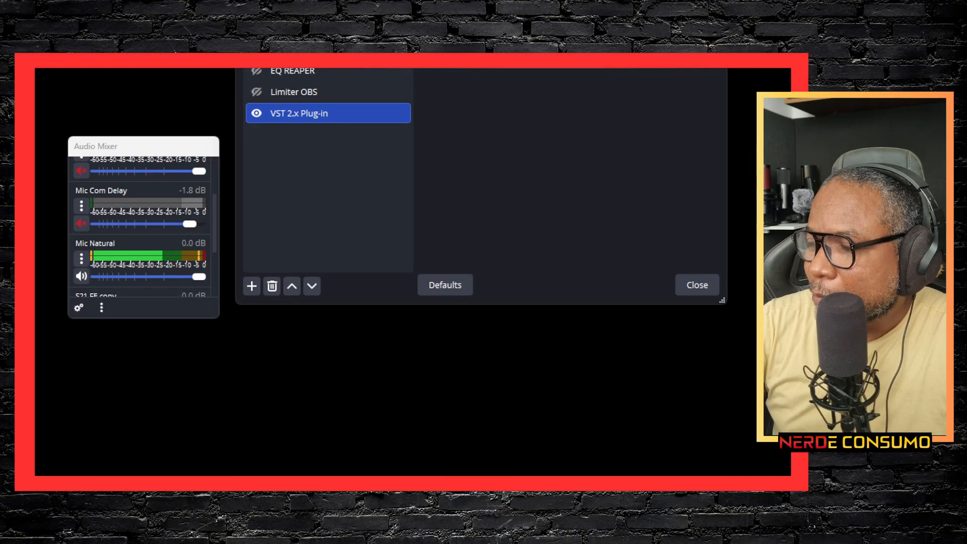
click(600, 71)
scroll(519, 95, up, 1)
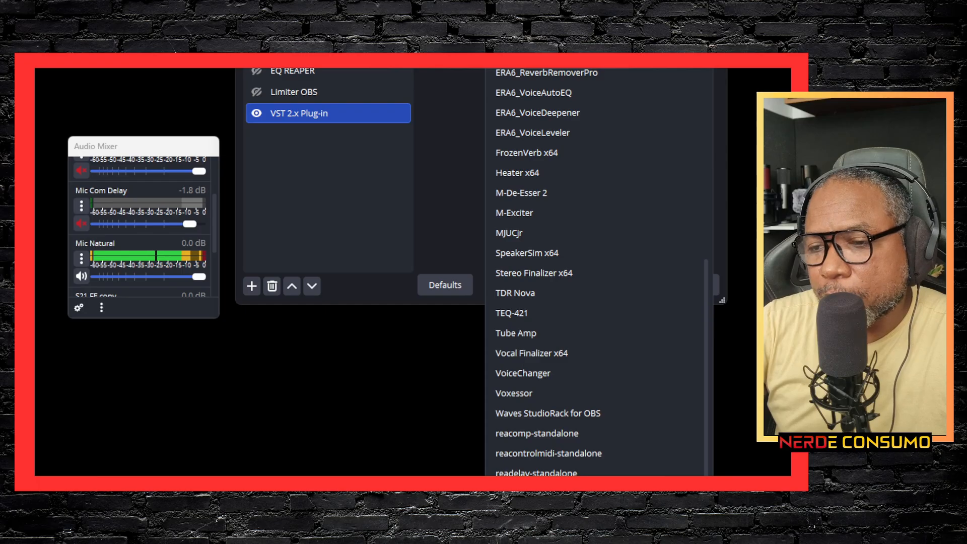
click(453, 438)
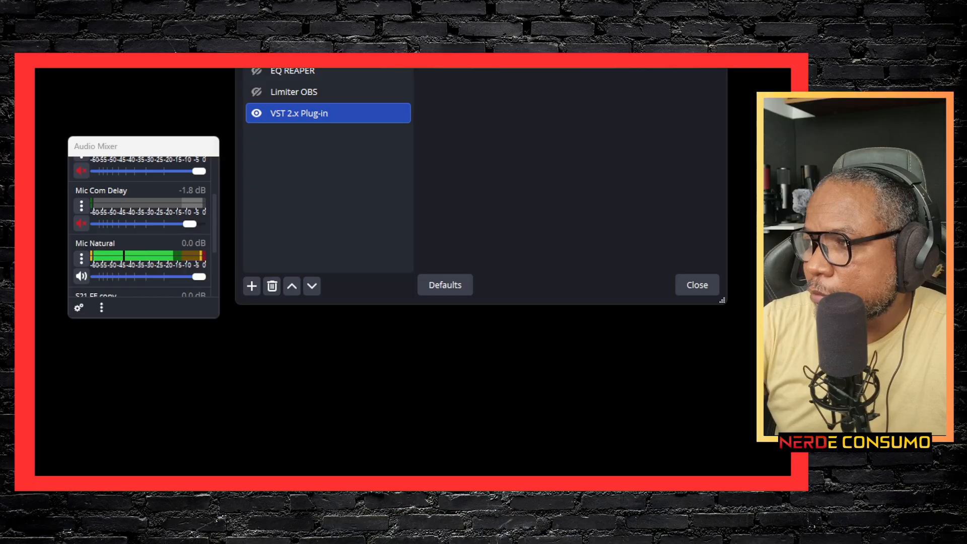
Step: Delete the unassigned VST 2.x Plug-in filter from the Mic Natural filter list
drag(390, 0, 422, 130)
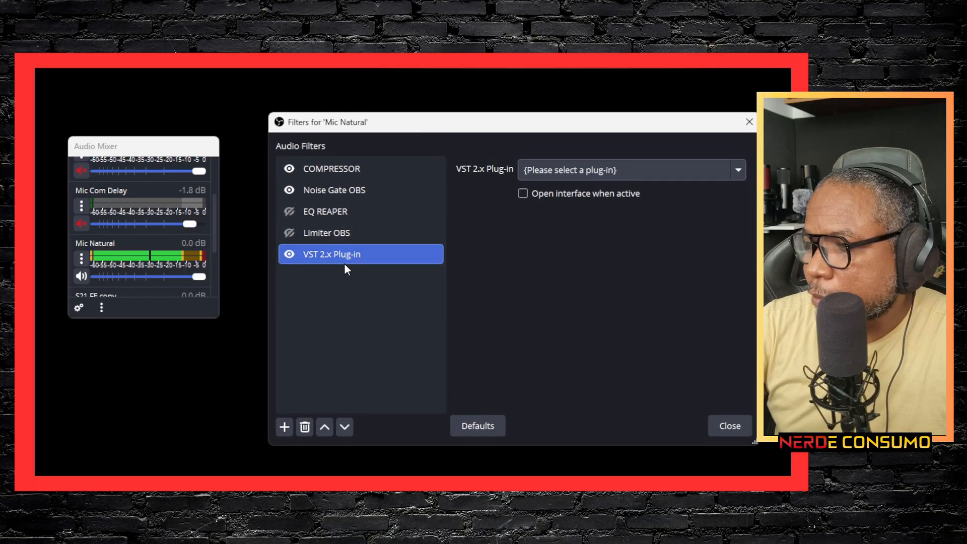
right_click(330, 256)
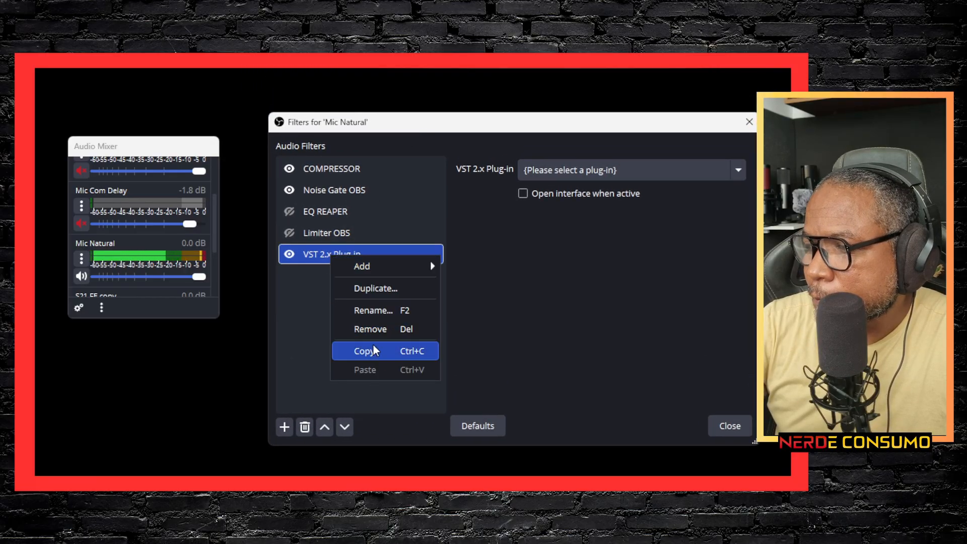
click(373, 330)
click(568, 305)
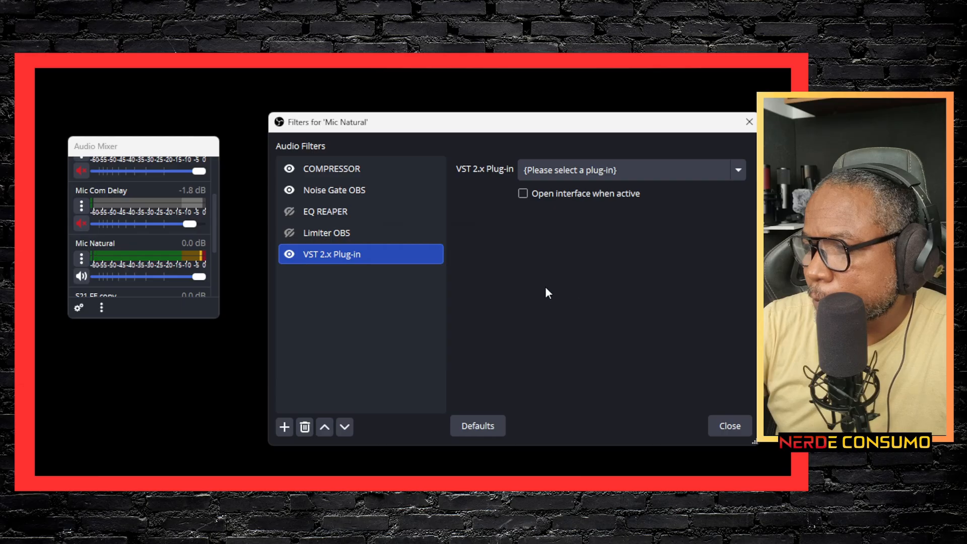
drag(411, 126, 382, 128)
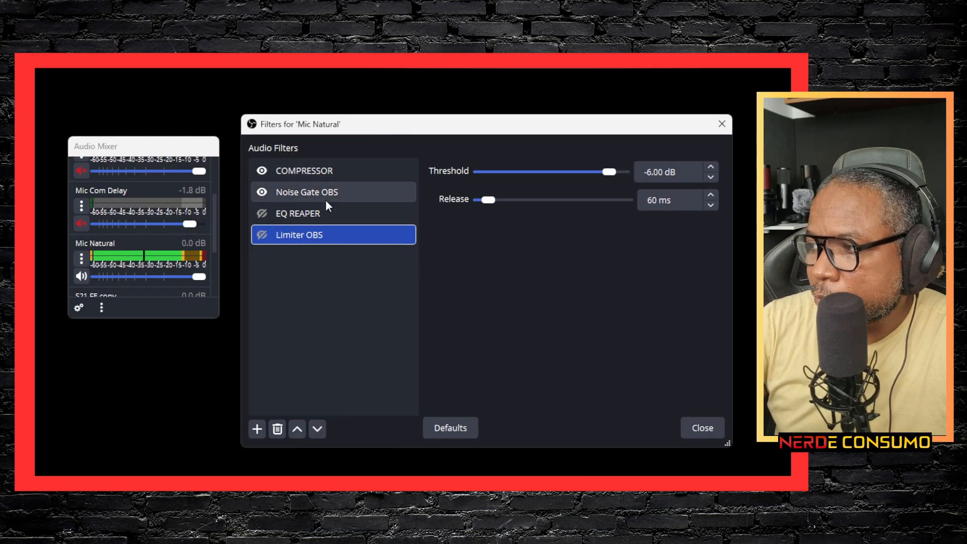
Step: Enable the EQ REAPER filter and examine its equalizer curve and bands in the ReaEQ plug-in interface
click(316, 213)
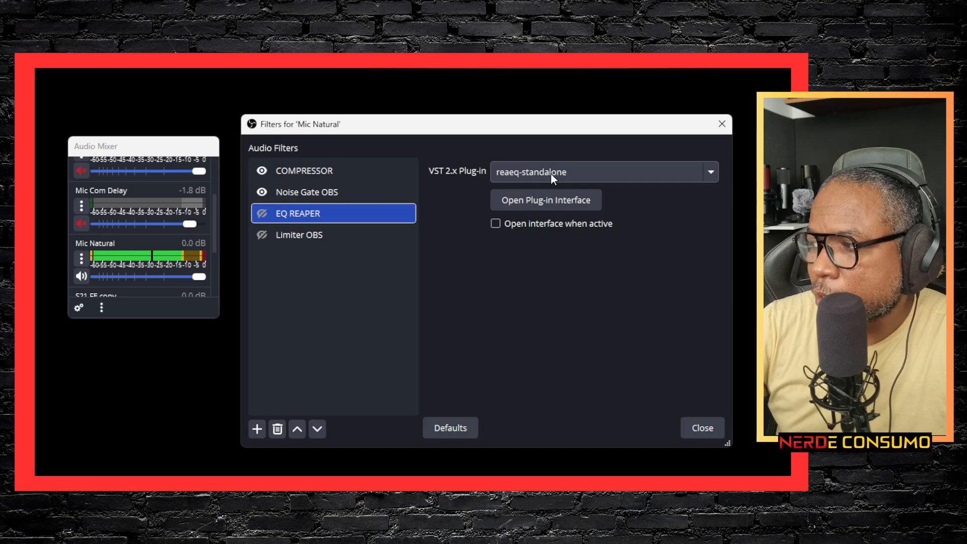
click(262, 214)
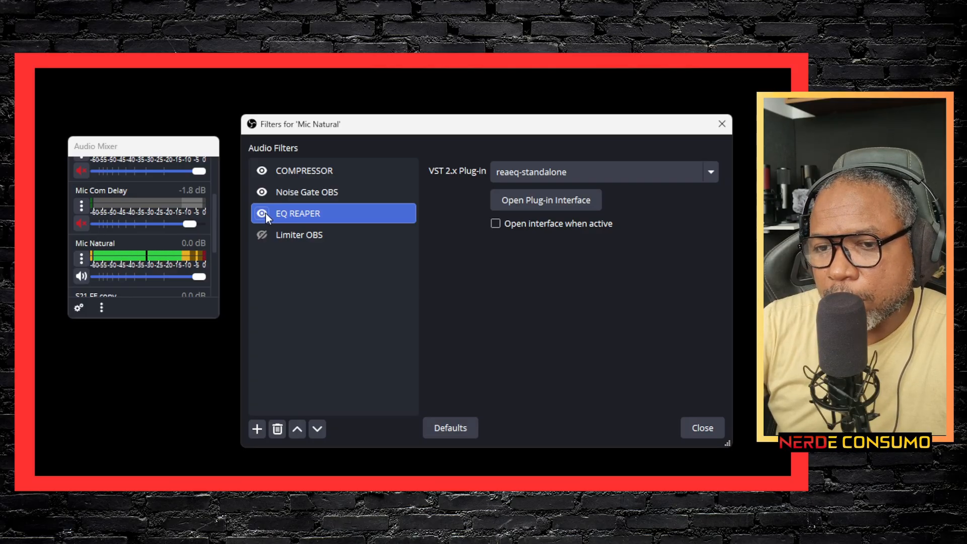
click(497, 202)
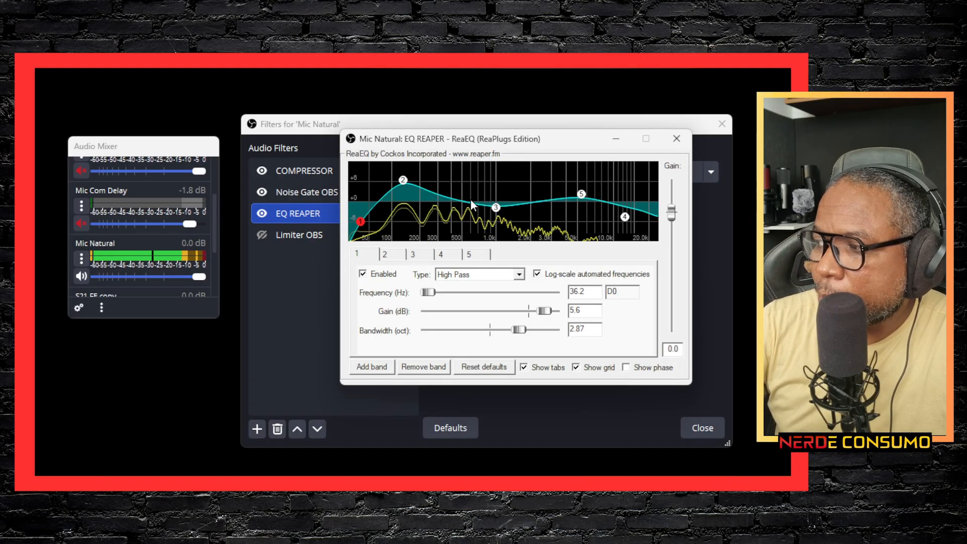
drag(446, 139, 365, 146)
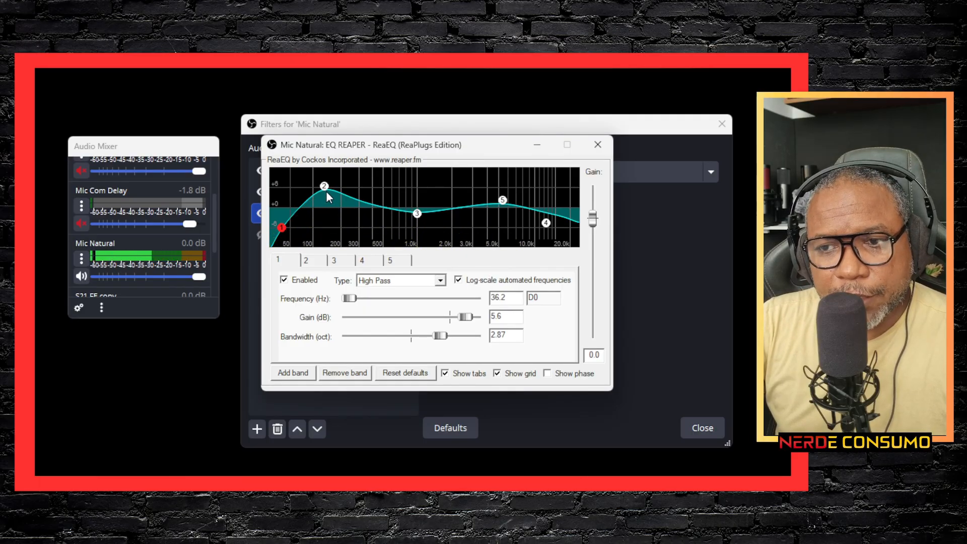
mouse_move(326, 188)
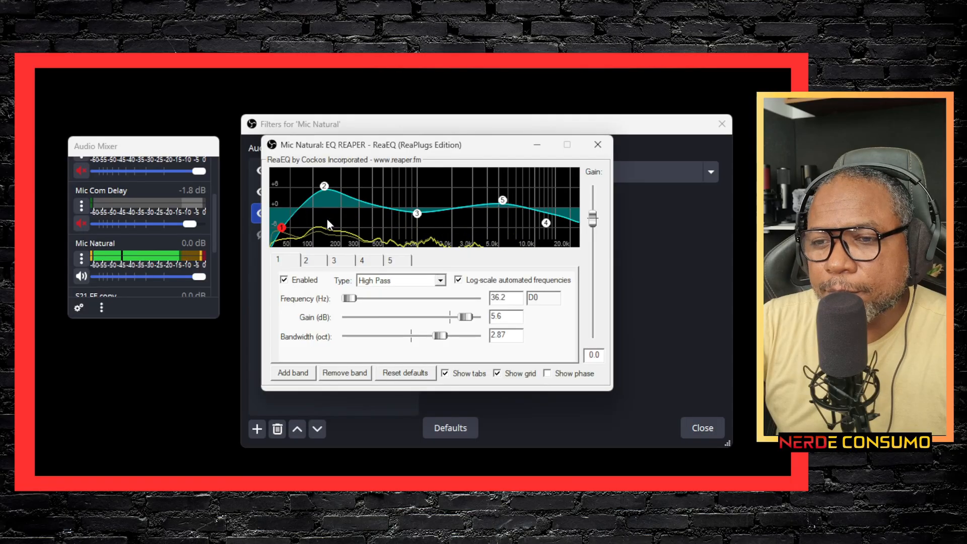
mouse_move(420, 218)
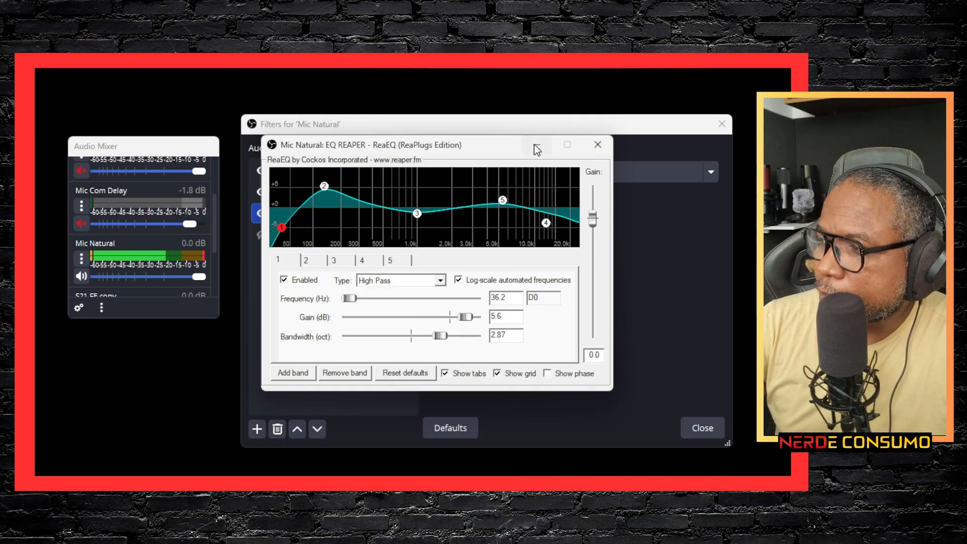
drag(471, 144, 485, 252)
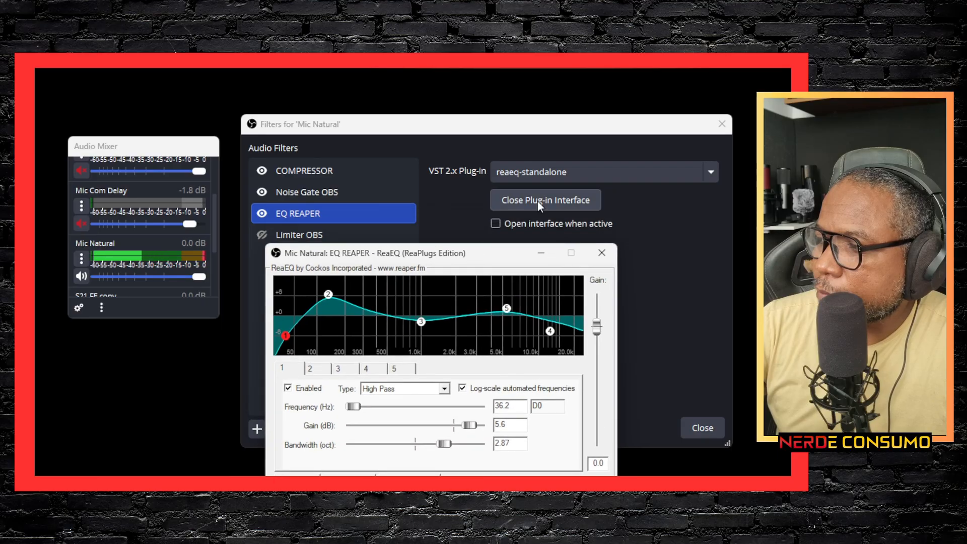
click(537, 201)
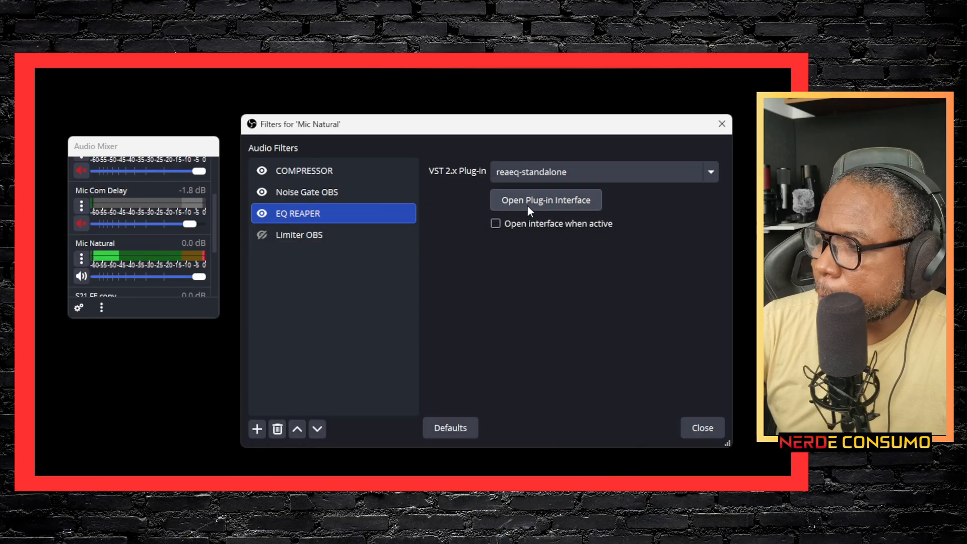
Step: Enable the Limiter OBS filter and set its Threshold to -0.80 dB
click(294, 236)
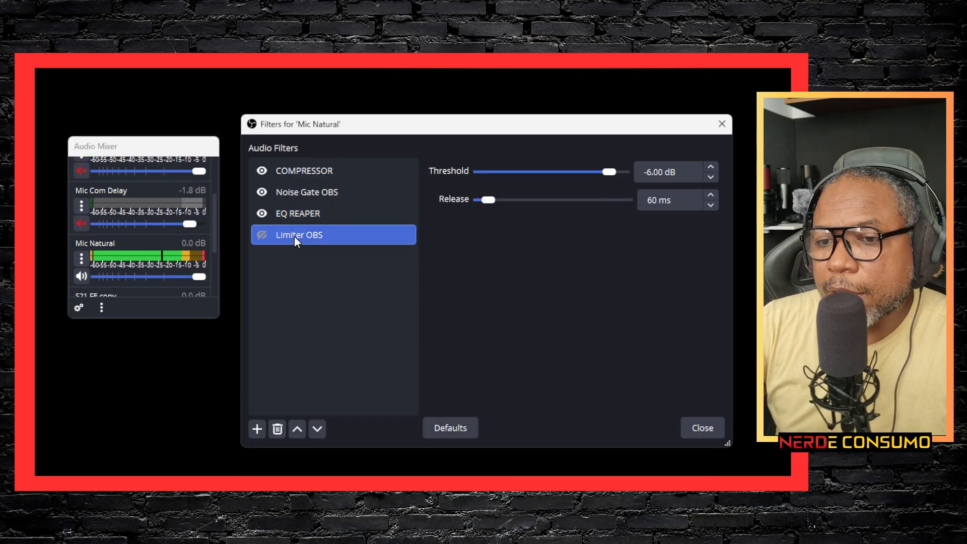
click(261, 236)
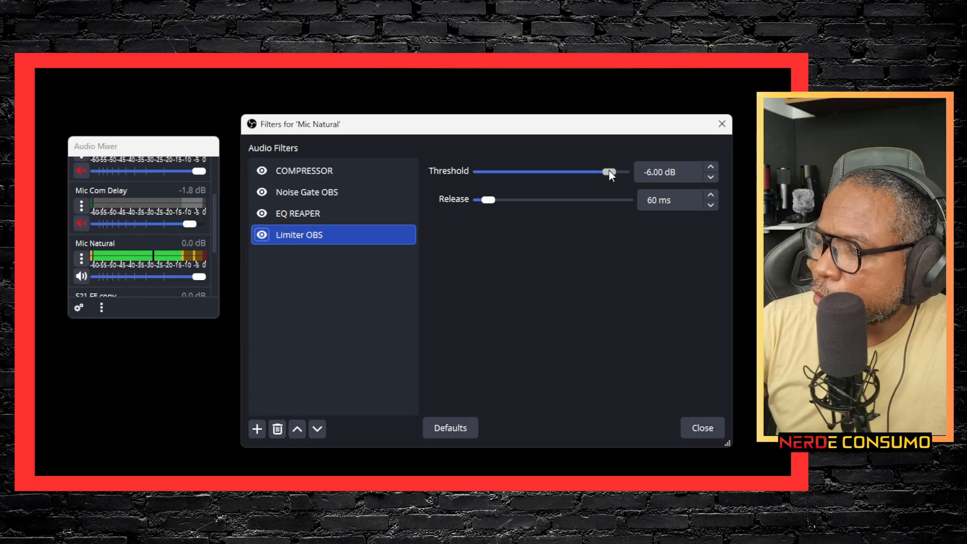
drag(610, 171, 613, 170)
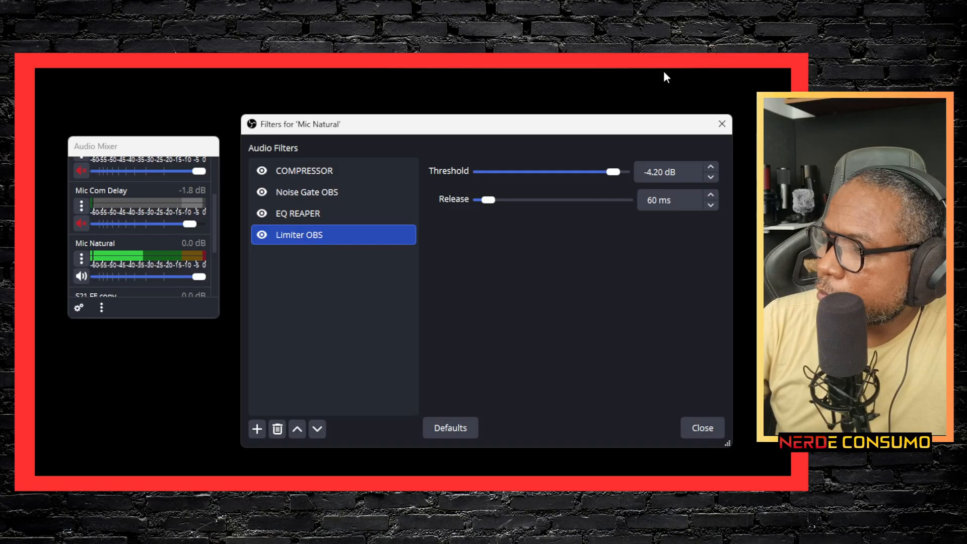
drag(612, 173, 621, 172)
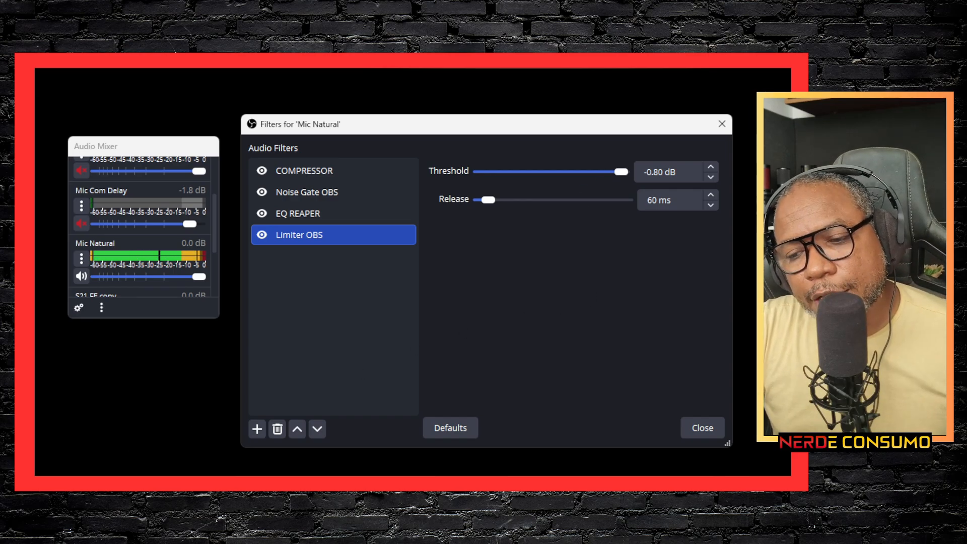
Step: Disable the Limiter OBS, EQ REAPER, Noise Gate OBS and COMPRESSOR filters on Mic Natural to hear the unfiltered microphone
click(260, 239)
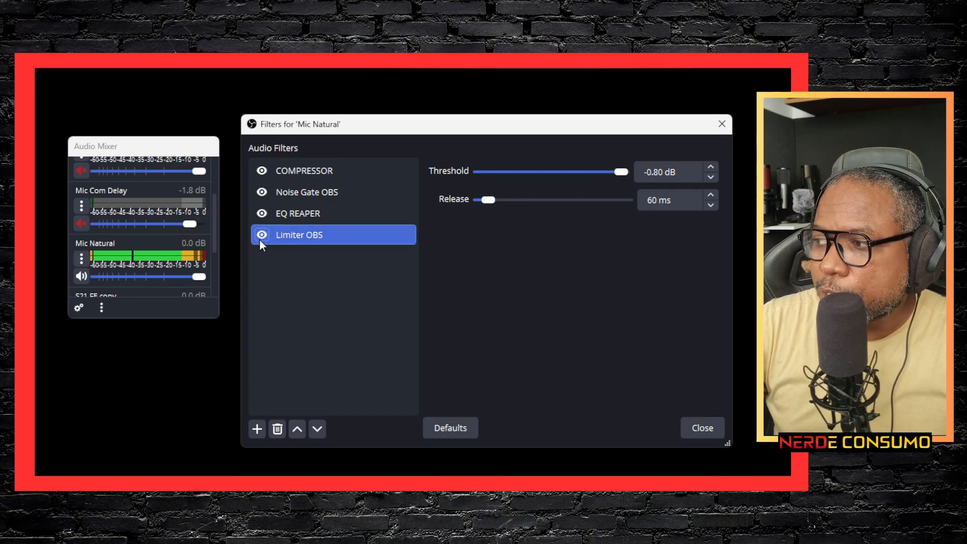
click(261, 213)
click(261, 193)
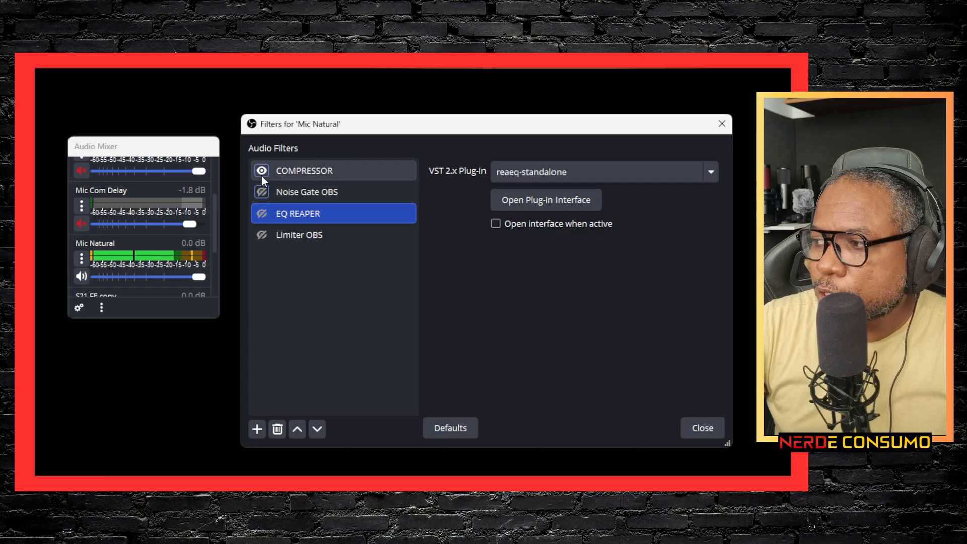
click(262, 172)
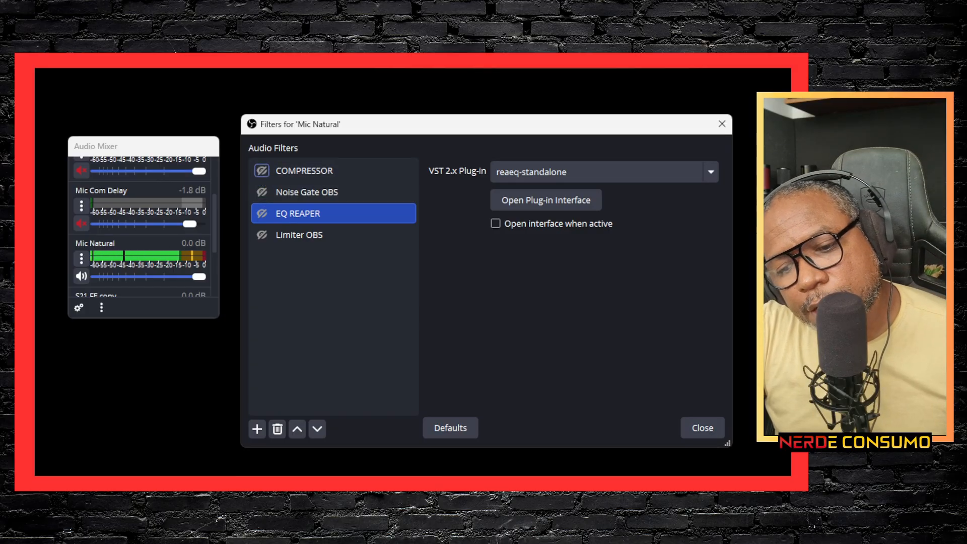
key(alt+Tab)
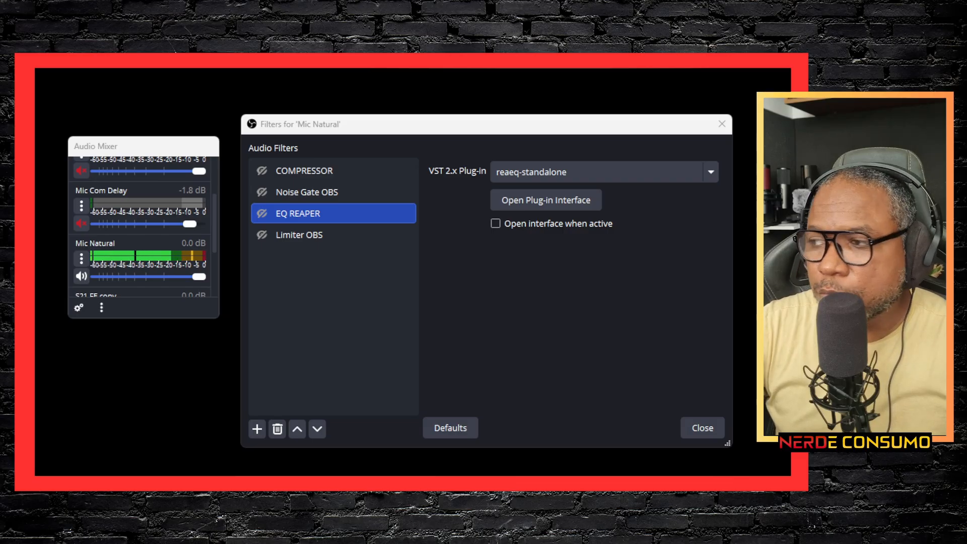
Step: Re-enable the COMPRESSOR, Noise Gate OBS, EQ REAPER and Limiter OBS filters on Mic Natural
click(262, 171)
click(262, 192)
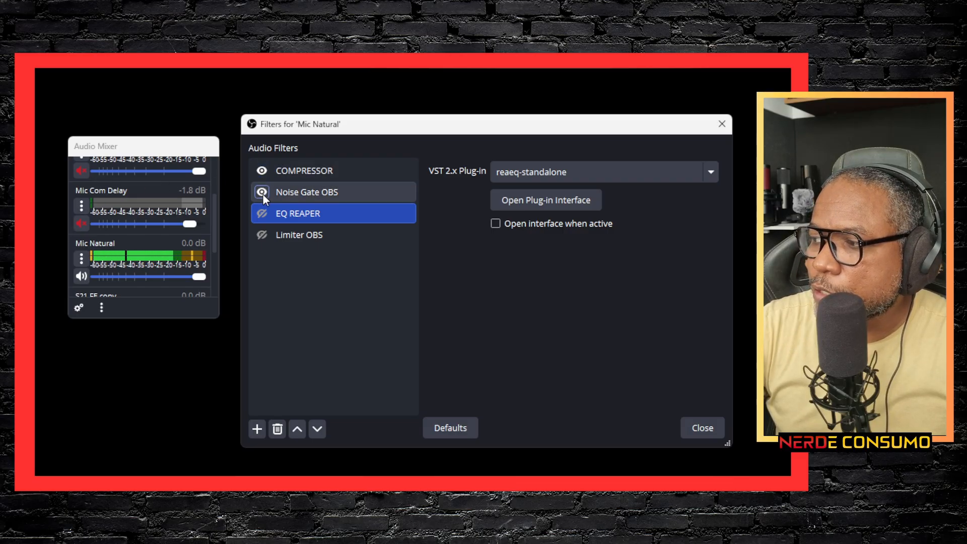
click(262, 213)
click(262, 235)
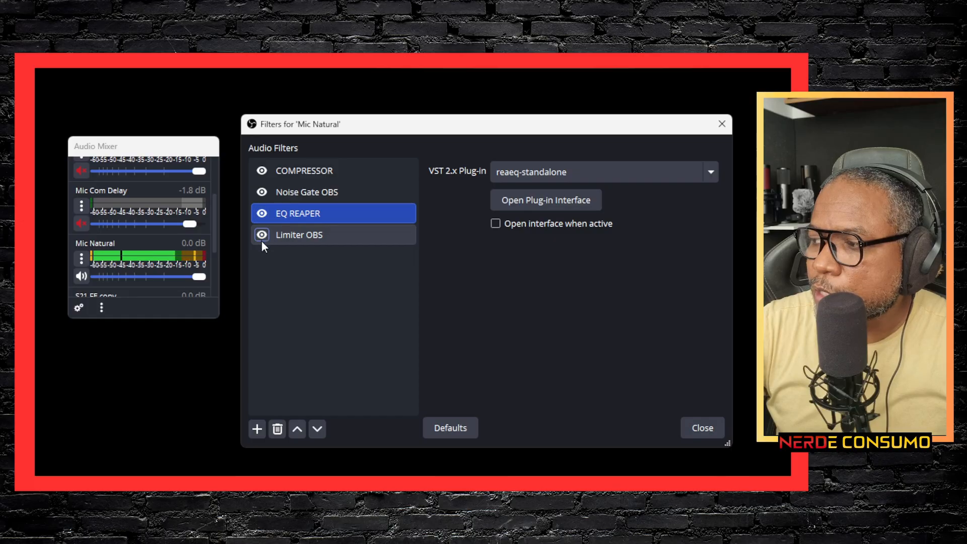